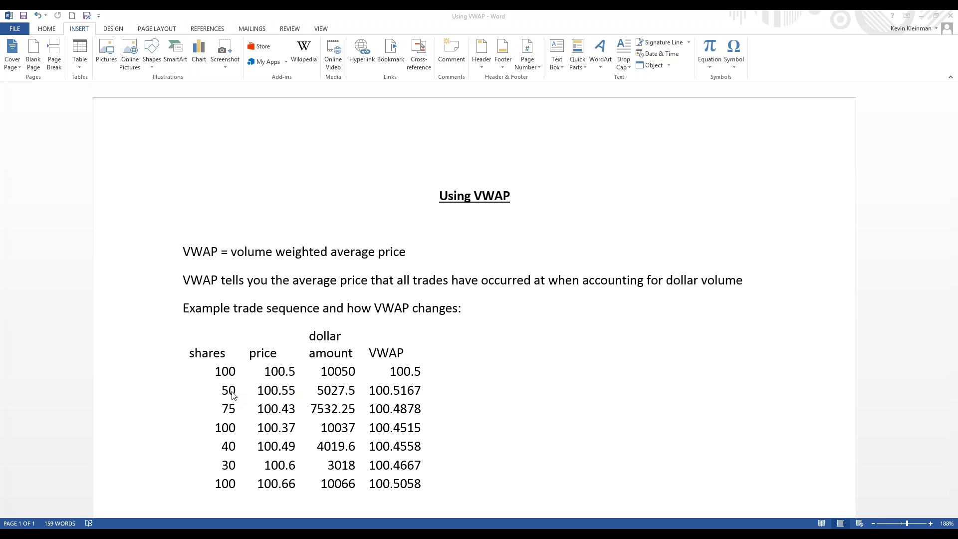
- Highlight the first two trade prices and the second trade's VWAP in the example trade table
left_click(182, 325)
double_click(275, 375)
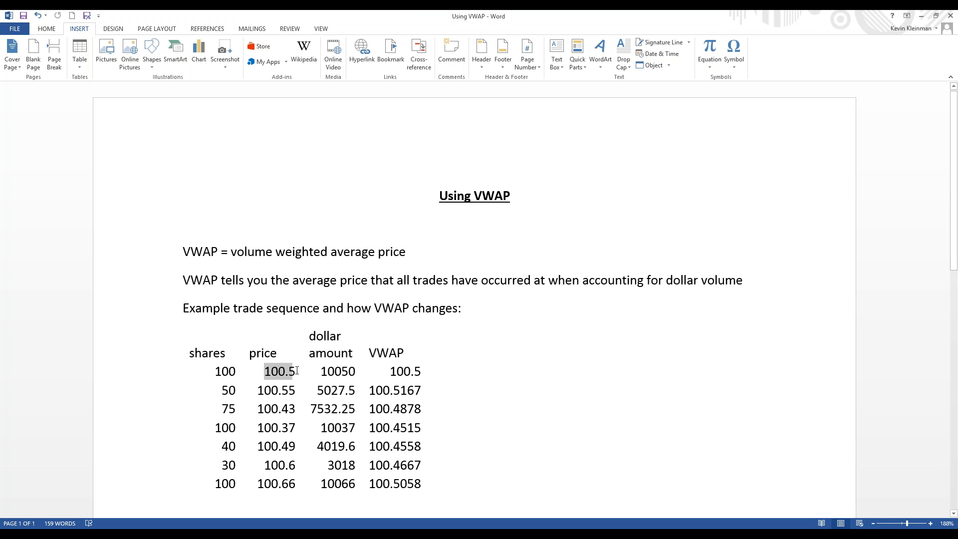
double_click(272, 390)
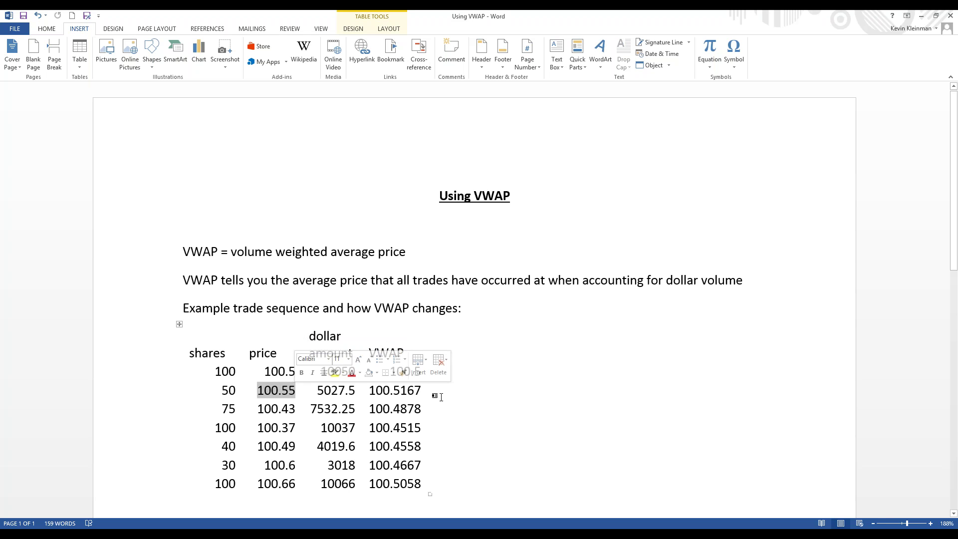
double_click(398, 394)
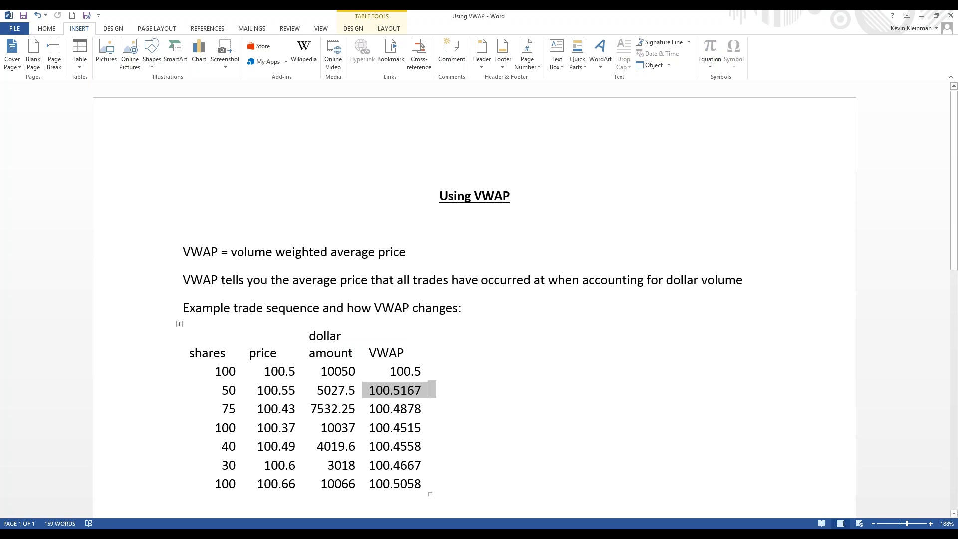
left_click(547, 410)
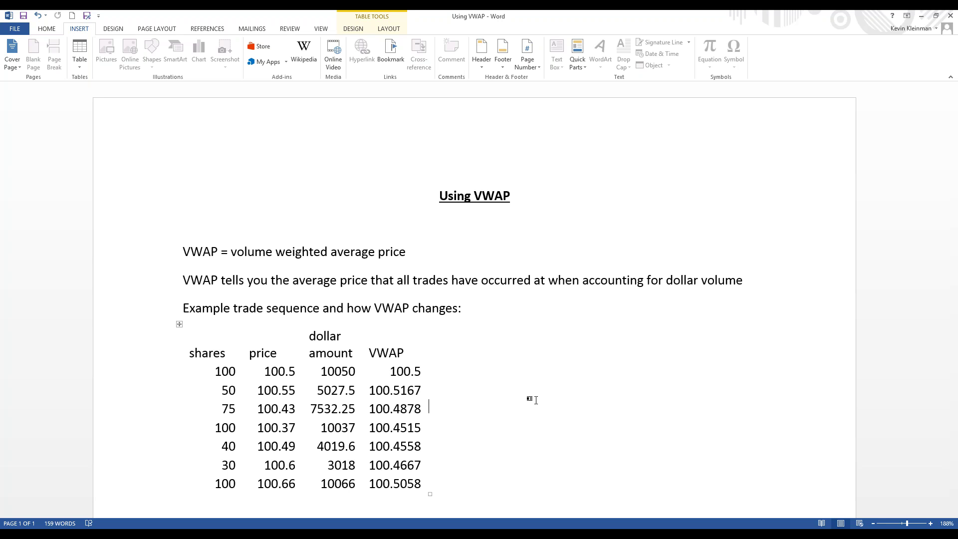
- Read the VWAP formula below the table and the notes on how VWAP behaves on trend and non-trend days
scroll(529, 400, "down", 2)
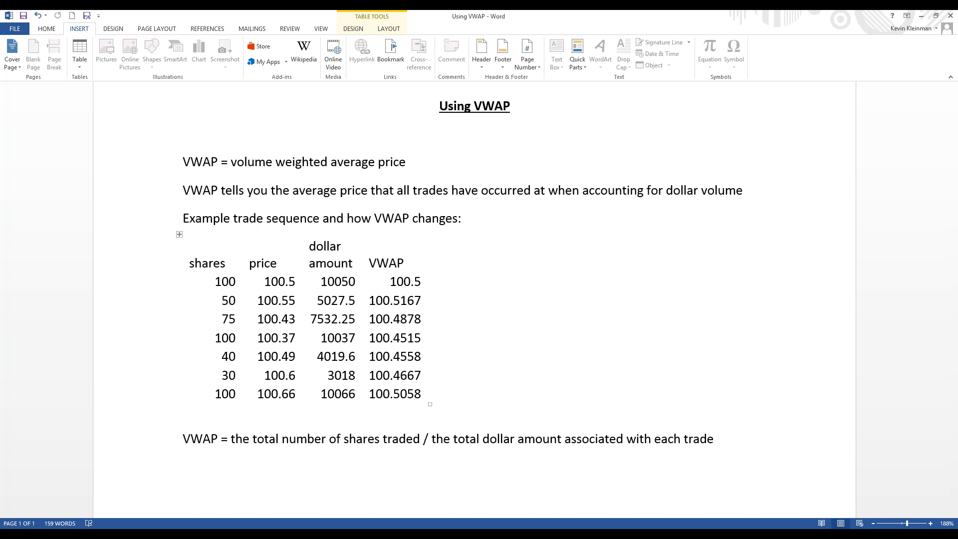
scroll(474, 300, "down", 5)
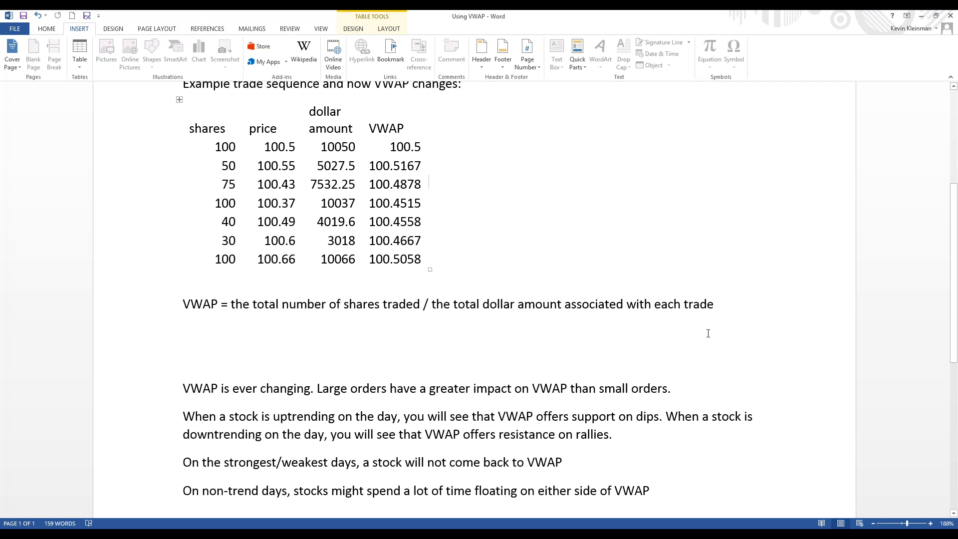
scroll(708, 333, "down", 1)
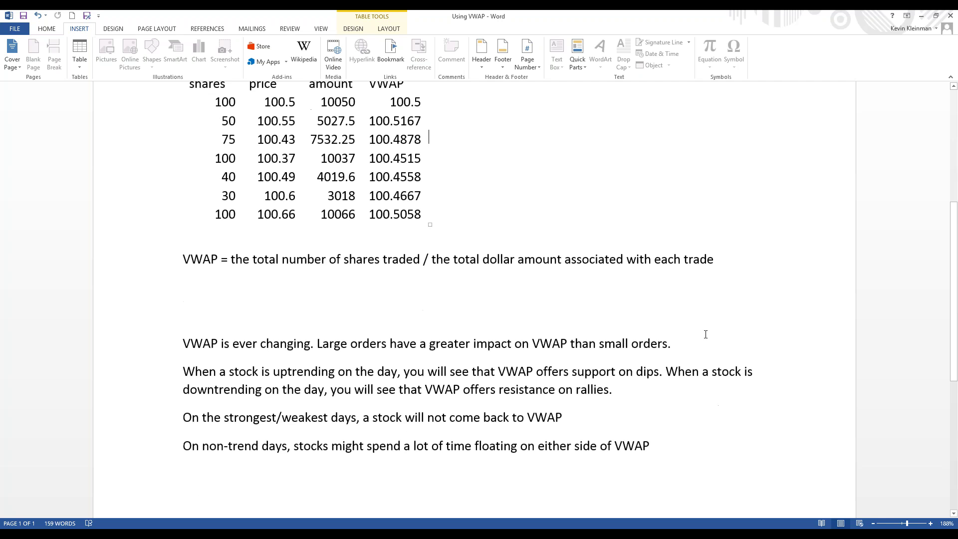
- Switch to TradeStation and move the AMZN 3-minute chart back to the sessions from 1/5 to 1/9
left_click(922, 16)
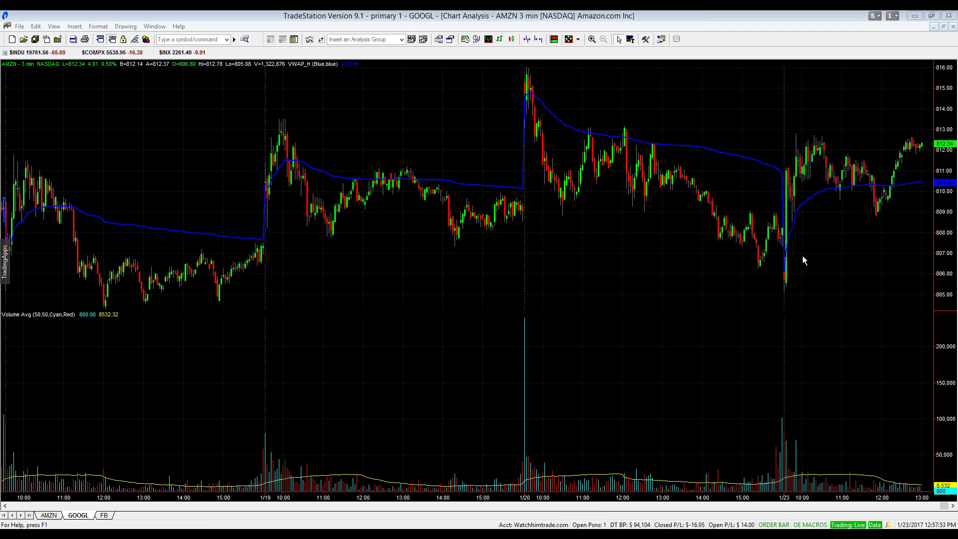
left_click_drag(851, 167, 799, 168)
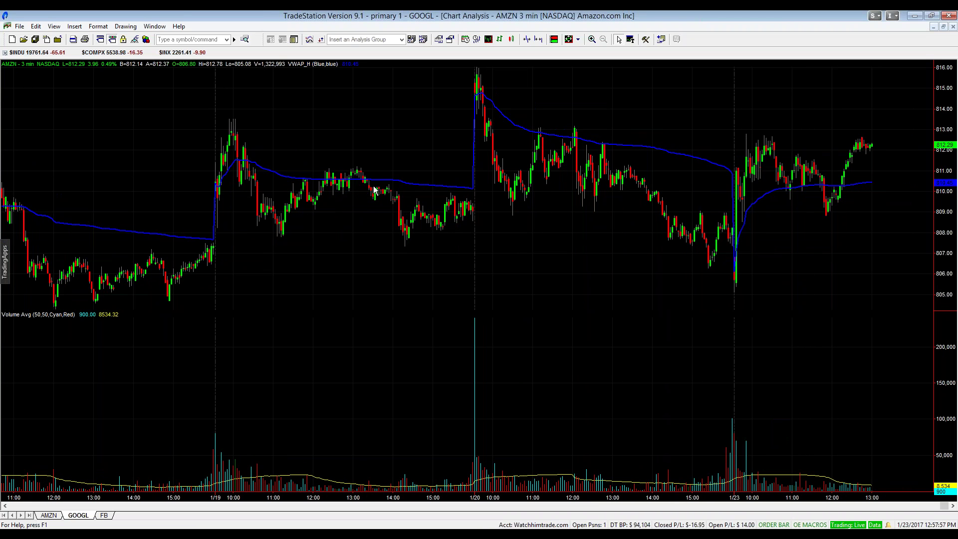
left_click(331, 183)
left_click_drag(331, 184, 370, 184)
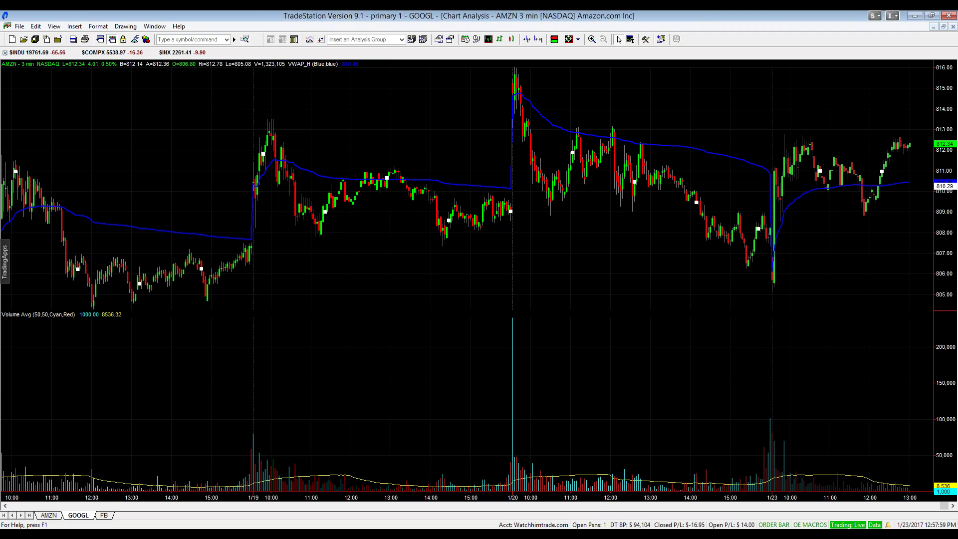
left_click_drag(944, 506, 612, 515)
left_click_drag(491, 152, 405, 150)
- Zoom in on the AMZN 1/5 session so its candles and VWAP line fill the chart from the open
left_click(591, 39)
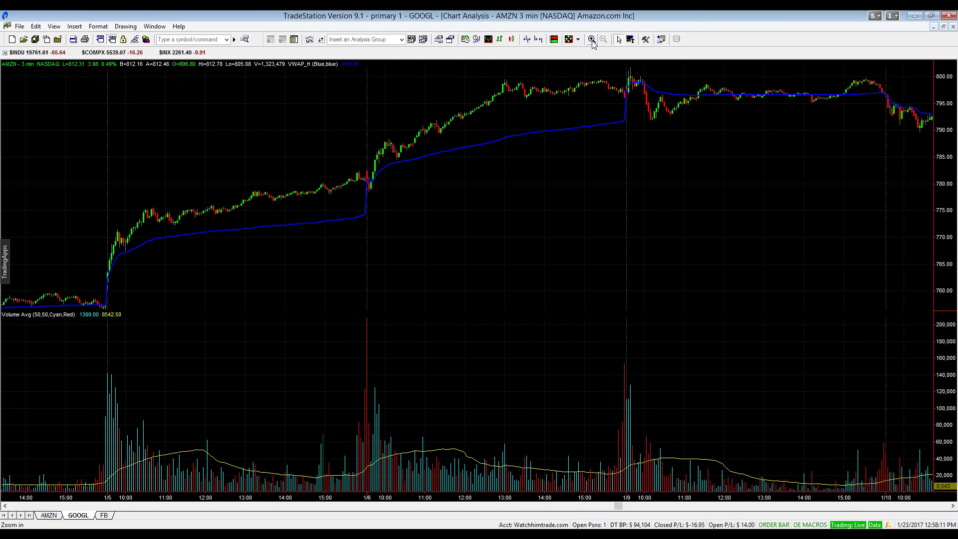
left_click_drag(106, 68, 367, 286)
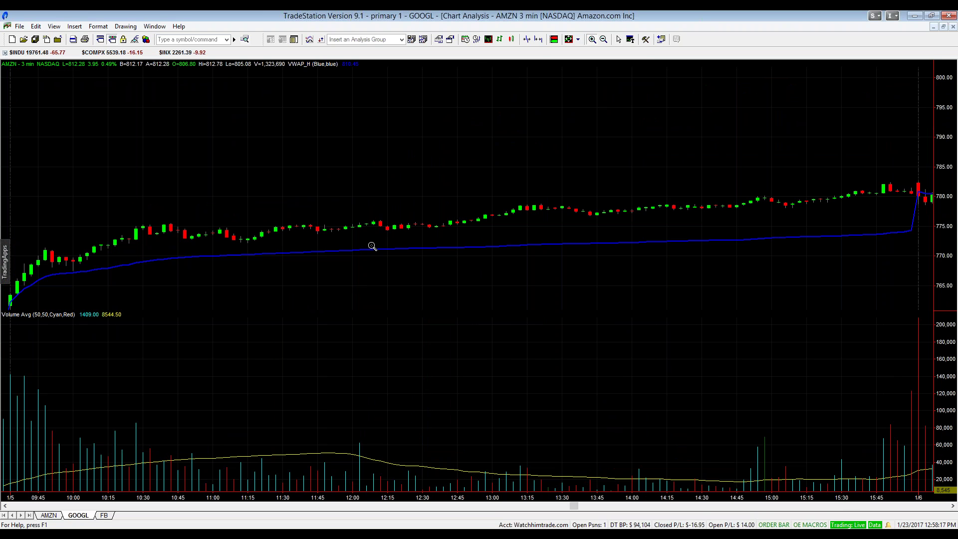
left_click(619, 39)
left_click_drag(578, 205, 584, 135)
left_click(161, 189)
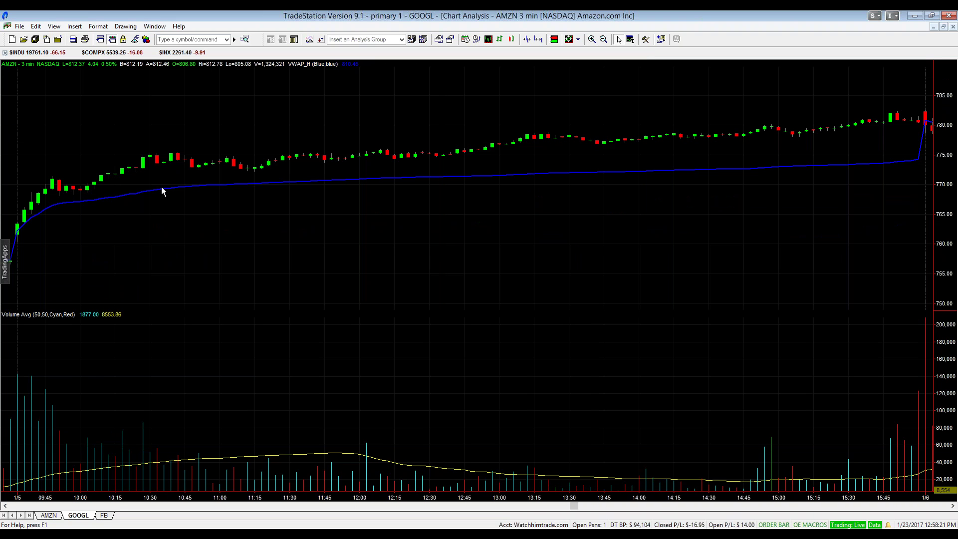
left_click_drag(94, 184, 109, 184)
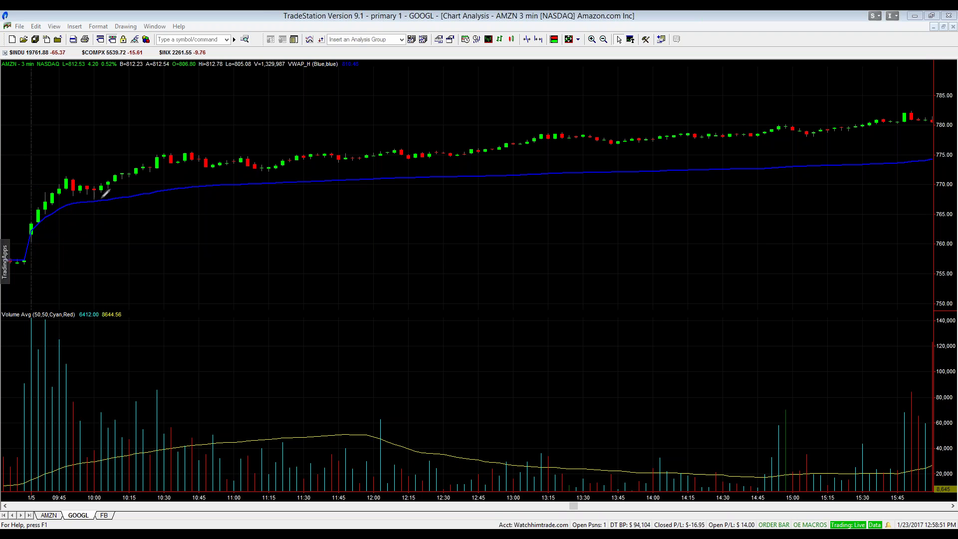
- Circle the pullback to VWAP near 10:00, draw an arrow along the following rise, and underline the dip near 11:15
mouse_move(98, 194)
left_mouse_down()
mouse_move(99, 209)
mouse_move(95, 192)
left_mouse_up()
mouse_move(98, 197)
left_mouse_down()
mouse_move(190, 166)
mouse_move(186, 175)
left_mouse_up()
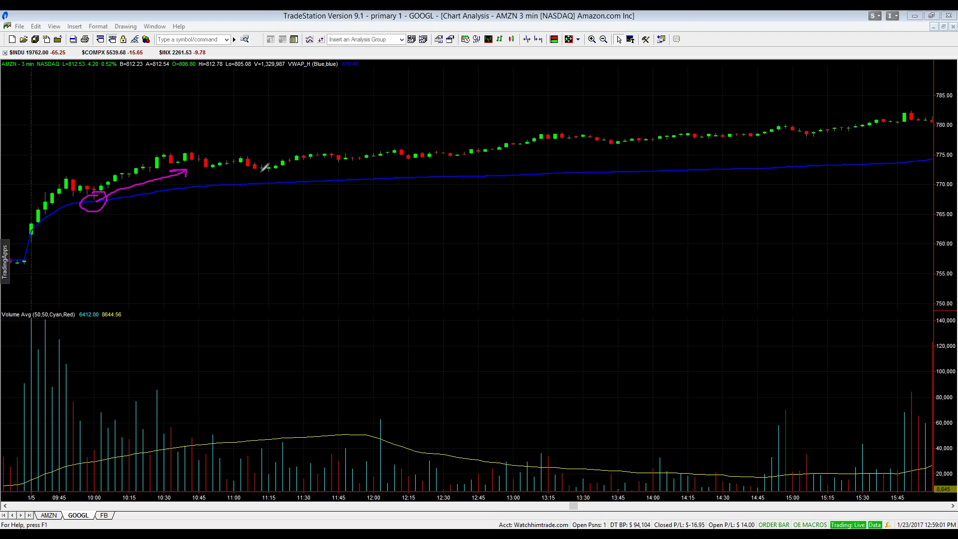
mouse_move(281, 169)
left_mouse_down()
mouse_move(259, 170)
mouse_move(282, 171)
left_mouse_up()
- Switch to the Word notes and underline the sentence about the strongest/weakest days, clearing all screen markings at the end
key("alt+Tab")
left_click_drag(185, 430, 580, 428)
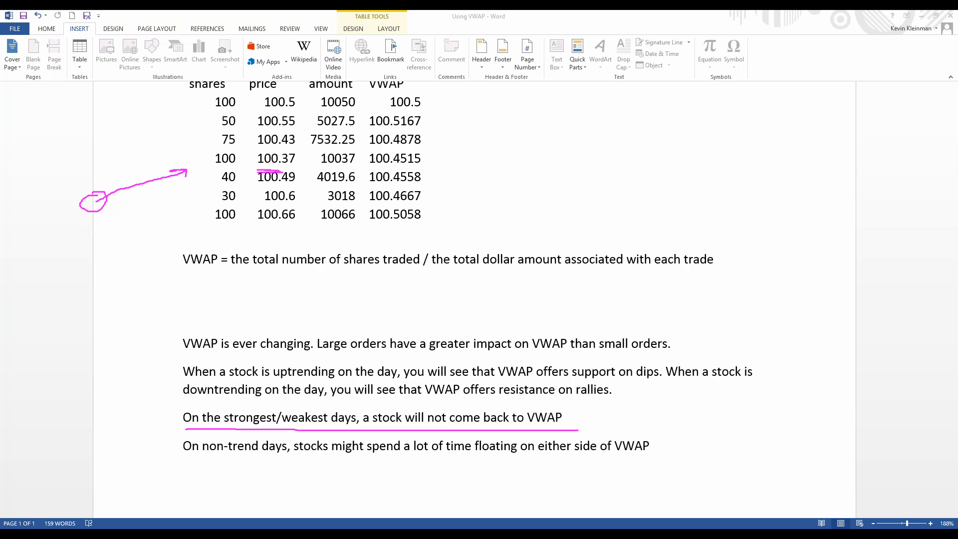
key("Escape")
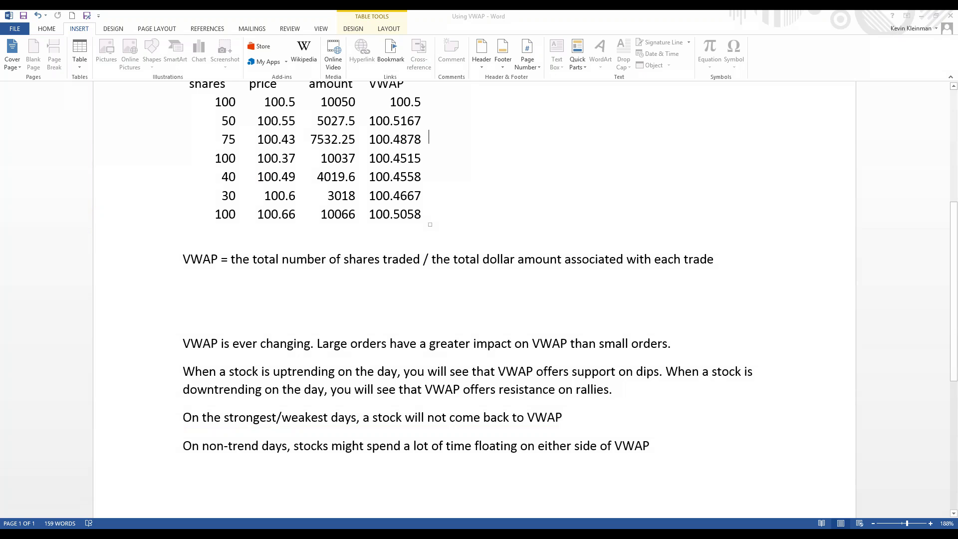
- Return to the AMZN chart in TradeStation and mark the 1/6 pullback to VWAP near 10:15 with a circle and a rising arrow
key("super+Down")
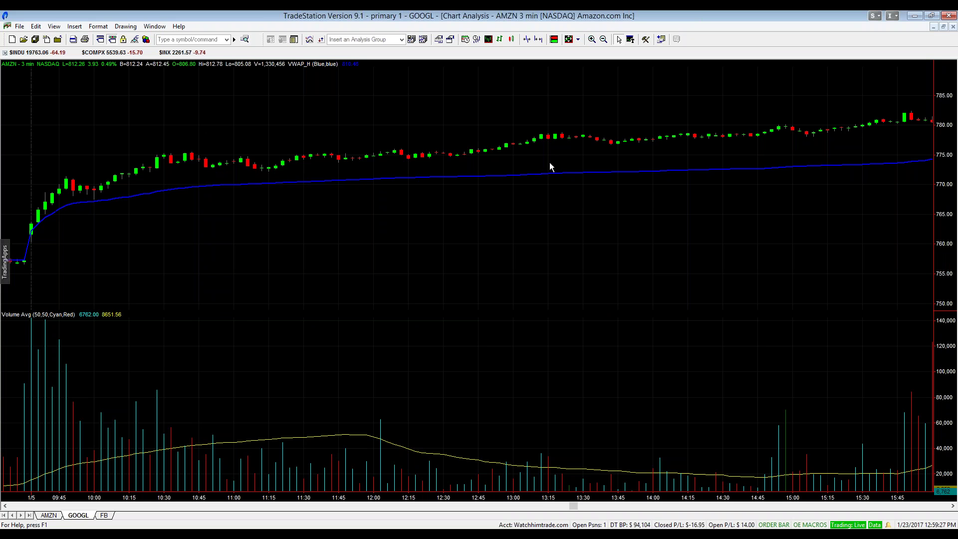
left_click_drag(680, 134, 496, 145)
left_click_drag(784, 142, 502, 152)
mouse_move(505, 152)
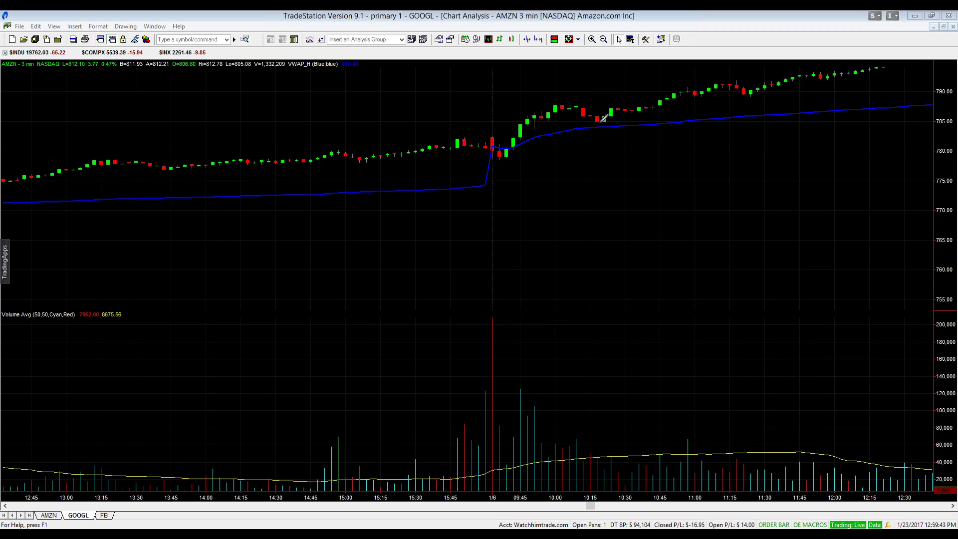
mouse_move(603, 118)
left_mouse_down()
mouse_move(711, 101)
mouse_move(714, 111)
left_mouse_up()
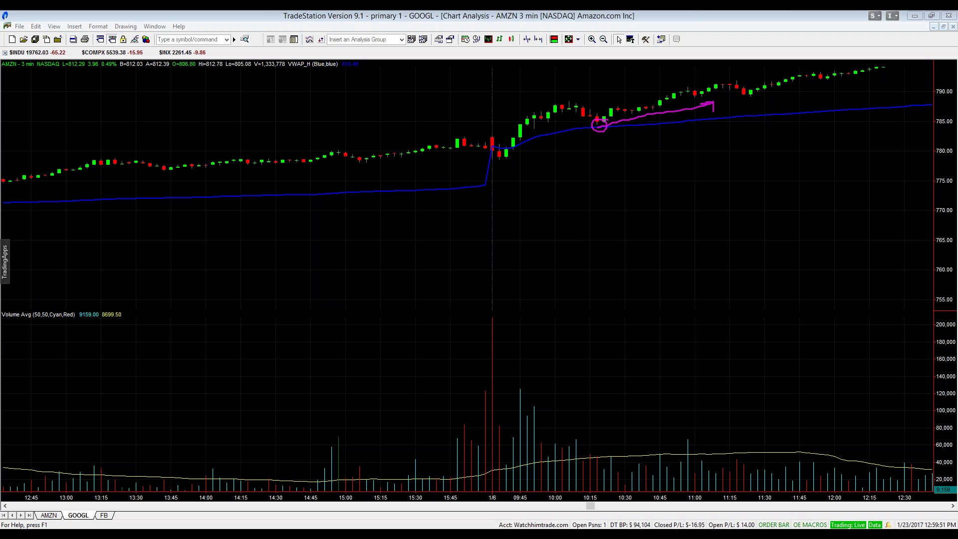
- Clear the markings and move the AMZN chart forward to show the rest of the 1/6 session
key("Escape")
left_click_drag(781, 89, 556, 149)
left_click_drag(827, 127, 653, 139)
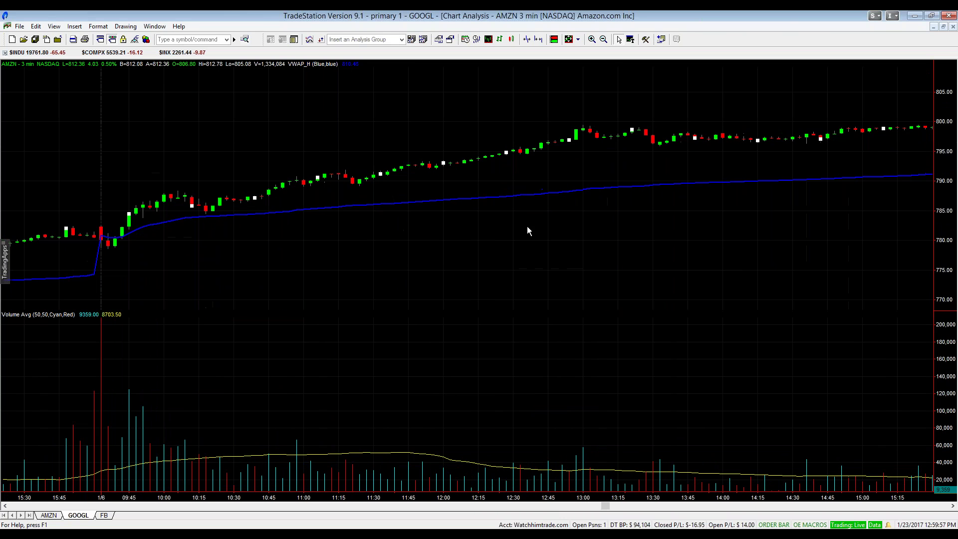
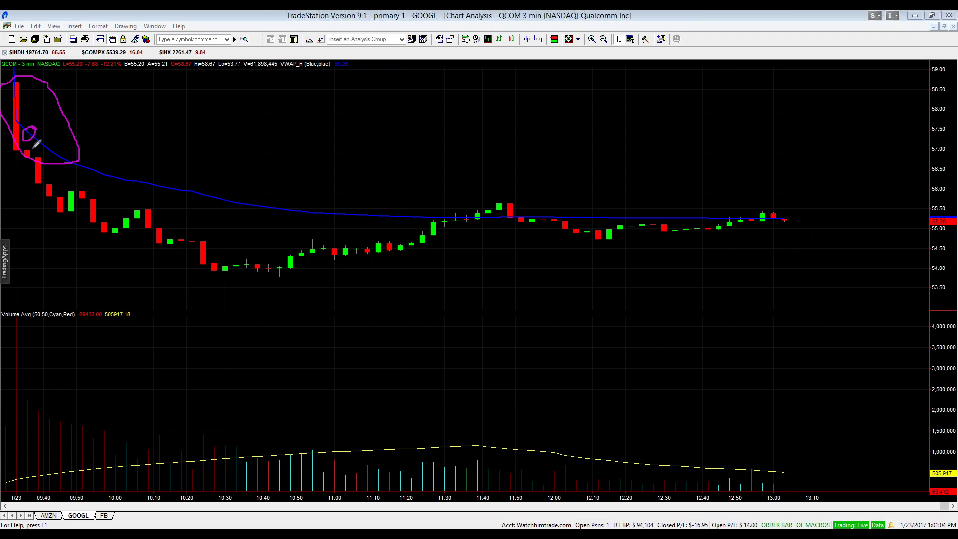
- Mark the QCOM rally highs near 09:50 and 10:10 with horizontal lines and number the three rallies 1, 2 and 3
left_click_drag(69, 183, 92, 183)
left_click_drag(138, 203, 186, 204)
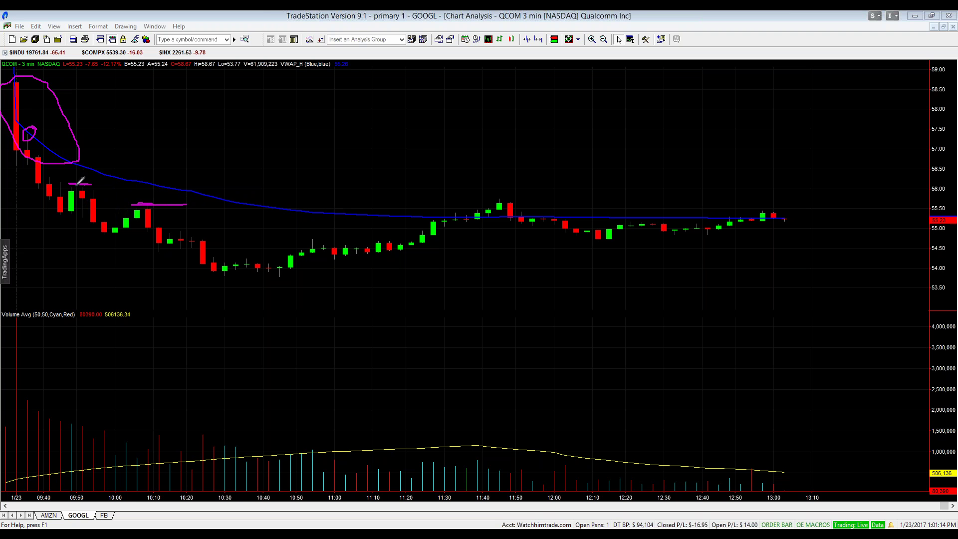
left_click_drag(38, 116, 41, 129)
left_click_drag(78, 164, 81, 172)
left_click_drag(149, 188, 150, 201)
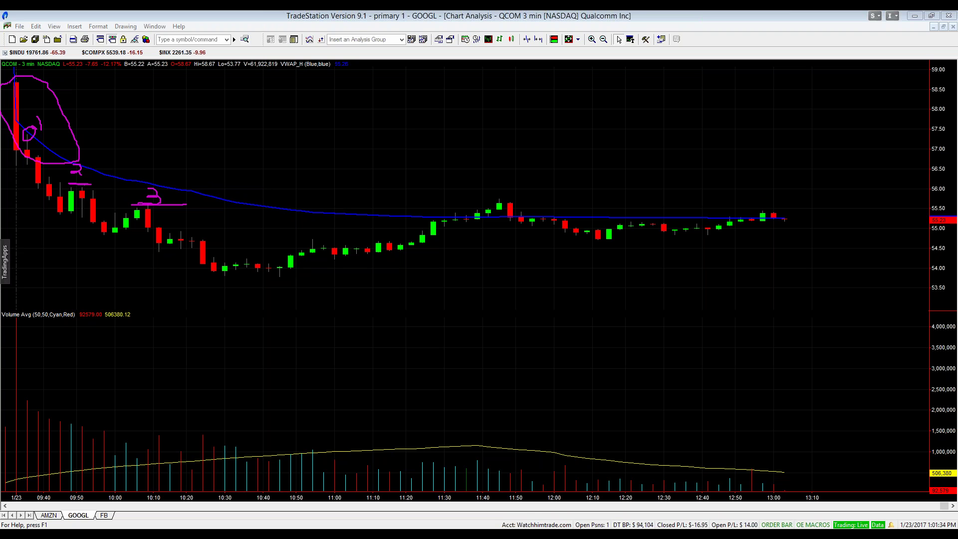
- Erase the drawings and circle the four areas where QCOM meets VWAP between about 11:10 and 13:05, clearing the circles at the end
key("e")
mouse_move(365, 220)
left_mouse_down()
mouse_move(453, 213)
mouse_move(373, 219)
left_mouse_up()
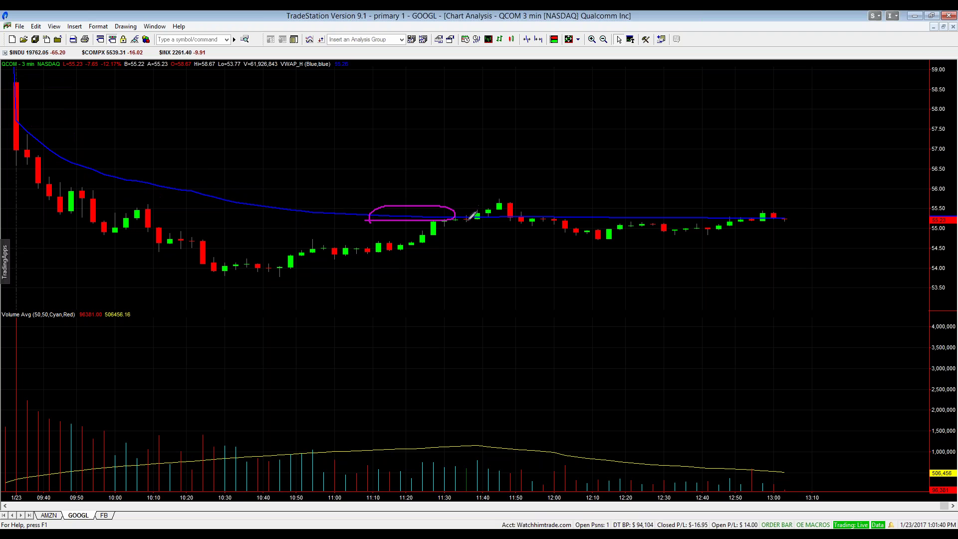
mouse_move(469, 214)
left_mouse_down()
mouse_move(539, 210)
mouse_move(456, 201)
mouse_move(471, 213)
left_mouse_up()
mouse_move(624, 218)
left_mouse_down()
mouse_move(666, 225)
mouse_move(618, 214)
mouse_move(624, 220)
left_mouse_up()
mouse_move(751, 221)
left_mouse_down()
mouse_move(746, 209)
mouse_move(746, 218)
left_mouse_up()
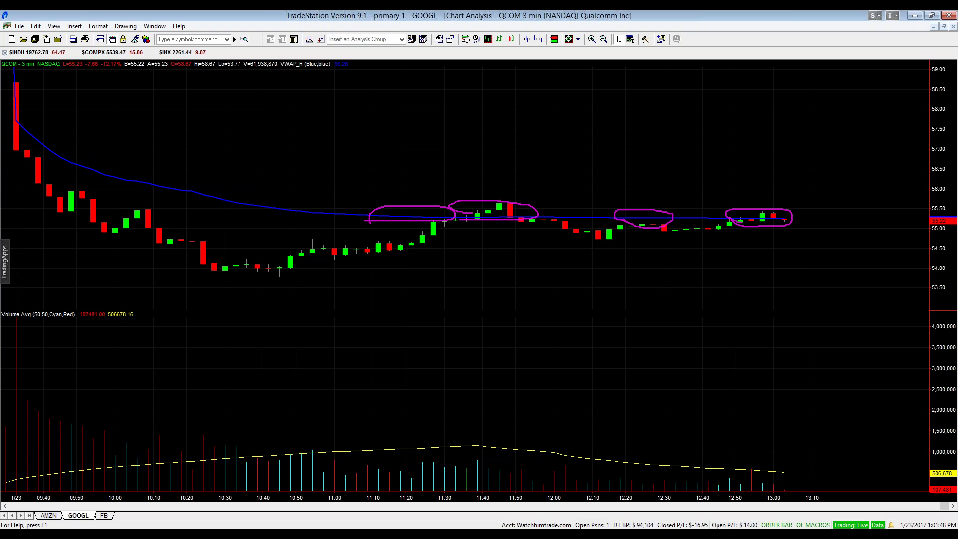
key("Escape")
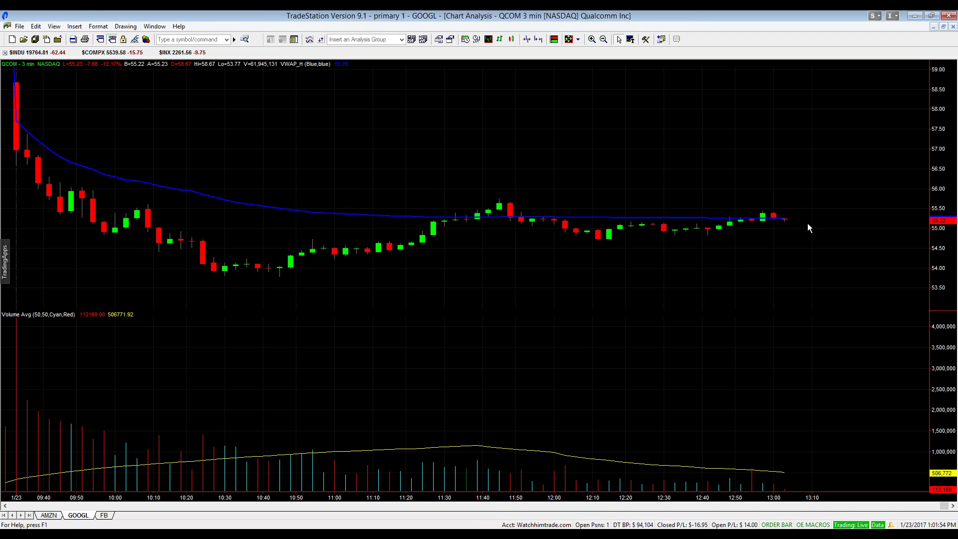
- Load the GOOGL symbol in the chart and zoom in on its 1/20 session
type("googl")
key("Return")
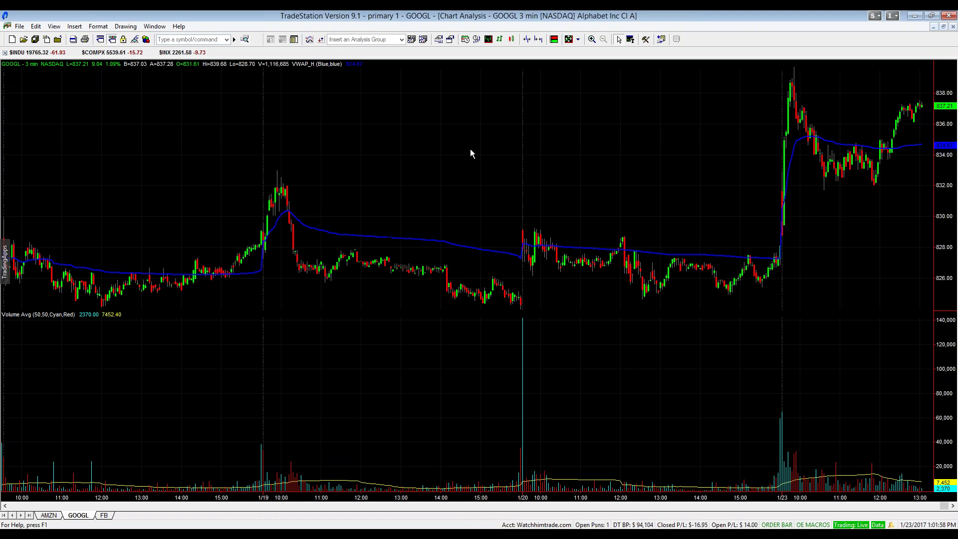
left_click_drag(631, 269, 614, 270)
left_click(592, 39)
left_click_drag(504, 201, 756, 309)
left_click(618, 39)
left_click_drag(614, 212, 564, 160)
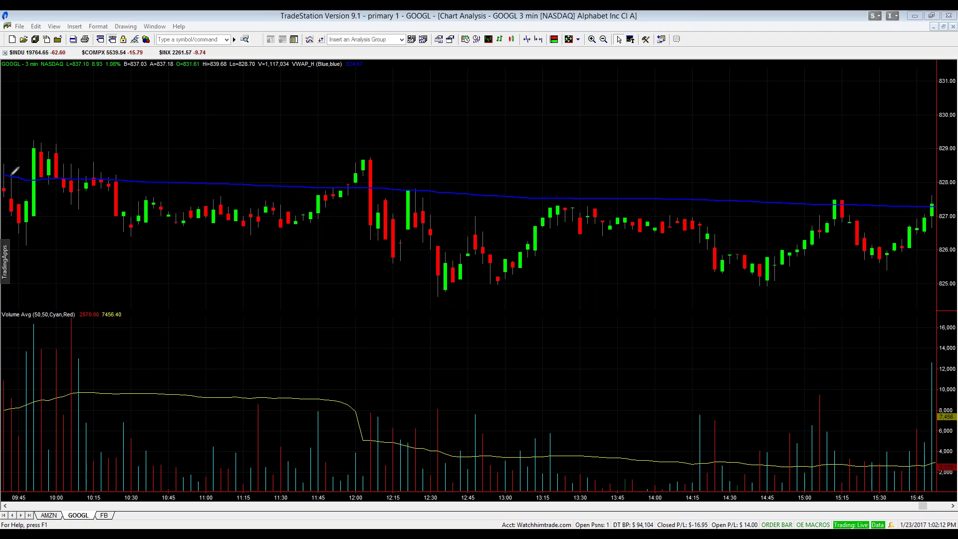
- Circle six GOOGL price swings around VWAP between about 10:00 and 15:15, clearing the circles at the end
mouse_move(49, 143)
left_mouse_down()
mouse_move(31, 170)
mouse_move(75, 155)
mouse_move(51, 142)
left_mouse_up()
mouse_move(108, 182)
left_mouse_down()
mouse_move(116, 214)
mouse_move(127, 194)
mouse_move(120, 212)
left_mouse_up()
mouse_move(379, 156)
left_mouse_down()
mouse_move(345, 181)
mouse_move(379, 159)
left_mouse_up()
mouse_move(483, 237)
left_mouse_down()
mouse_move(480, 273)
mouse_move(483, 245)
left_mouse_up()
mouse_move(579, 185)
left_mouse_down()
mouse_move(553, 205)
mouse_move(579, 188)
left_mouse_up()
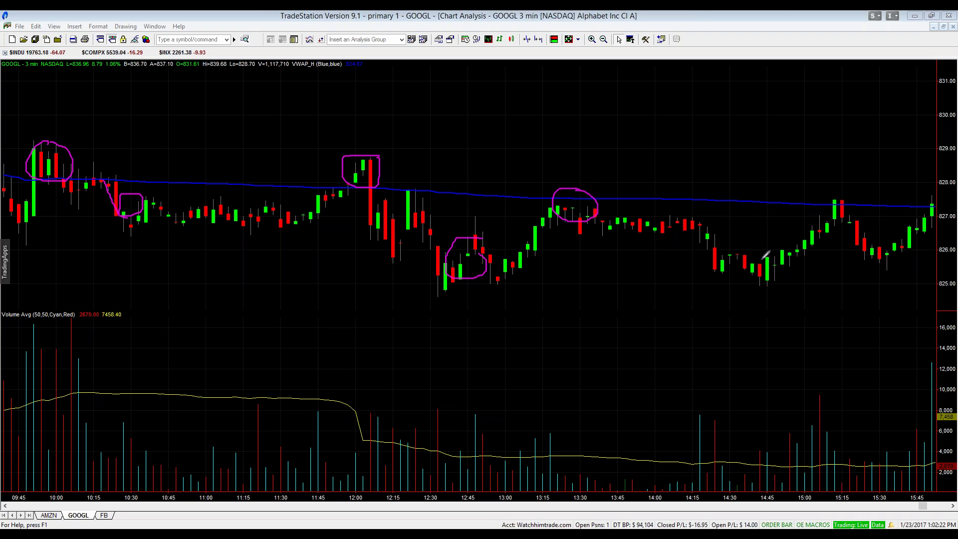
mouse_move(847, 198)
left_mouse_down()
mouse_move(828, 201)
mouse_move(849, 193)
left_mouse_up()
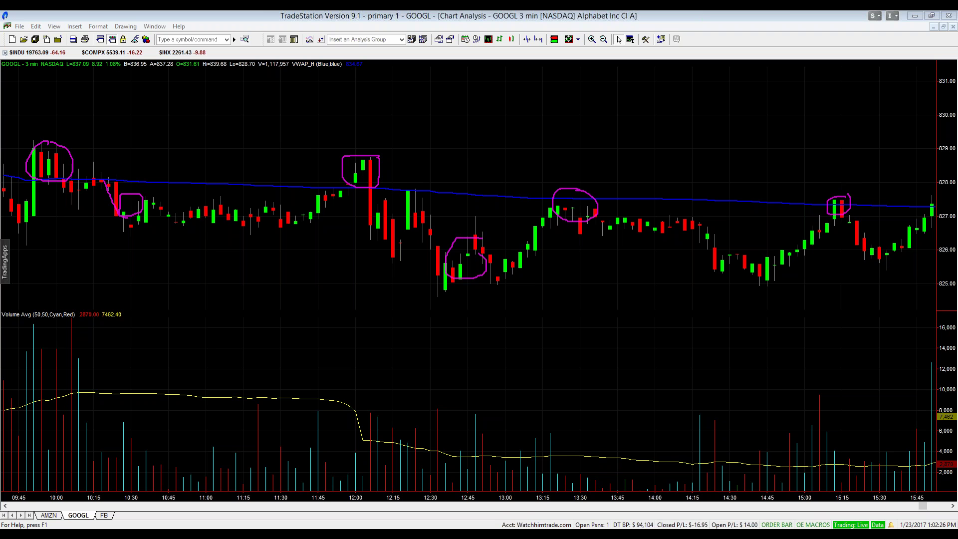
key("Escape")
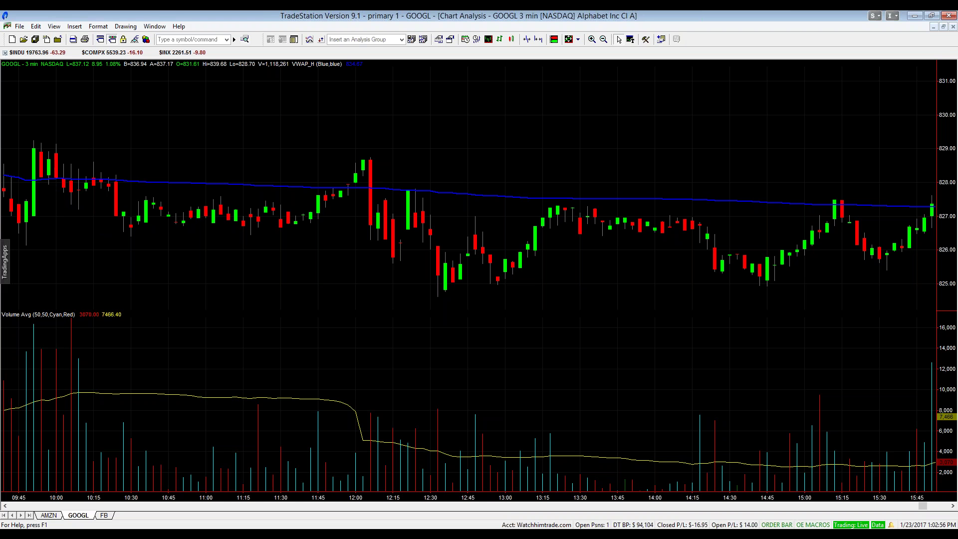
- Shift the GOOGL chart back to the 1/20 open and circle the three early swings below, above and below VWAP
scroll(618, 234, "up", 1)
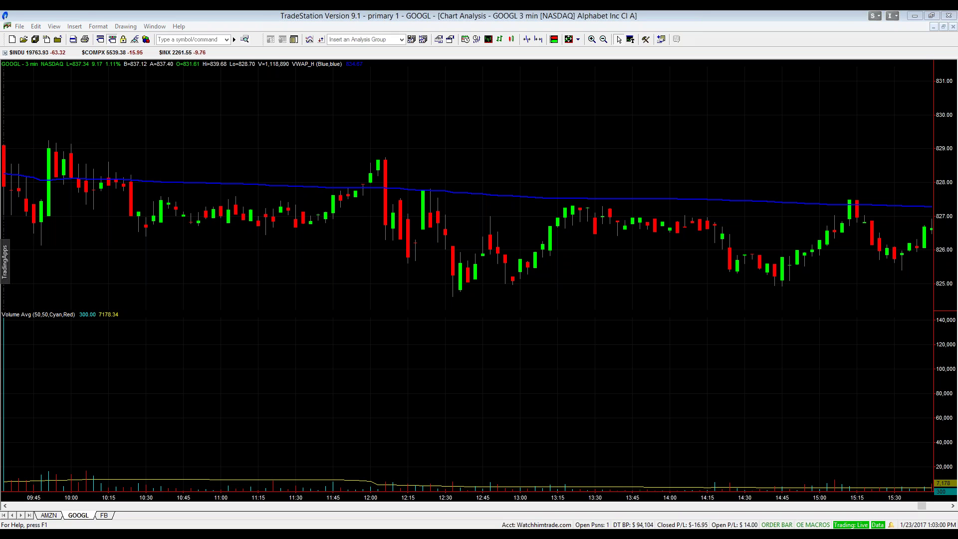
mouse_move(20, 169)
left_mouse_down()
mouse_move(35, 222)
mouse_move(47, 200)
mouse_move(30, 202)
left_mouse_up()
left_click_drag(62, 143, 81, 145)
mouse_move(132, 176)
left_mouse_down()
mouse_move(111, 191)
mouse_move(138, 231)
mouse_move(132, 175)
left_mouse_up()
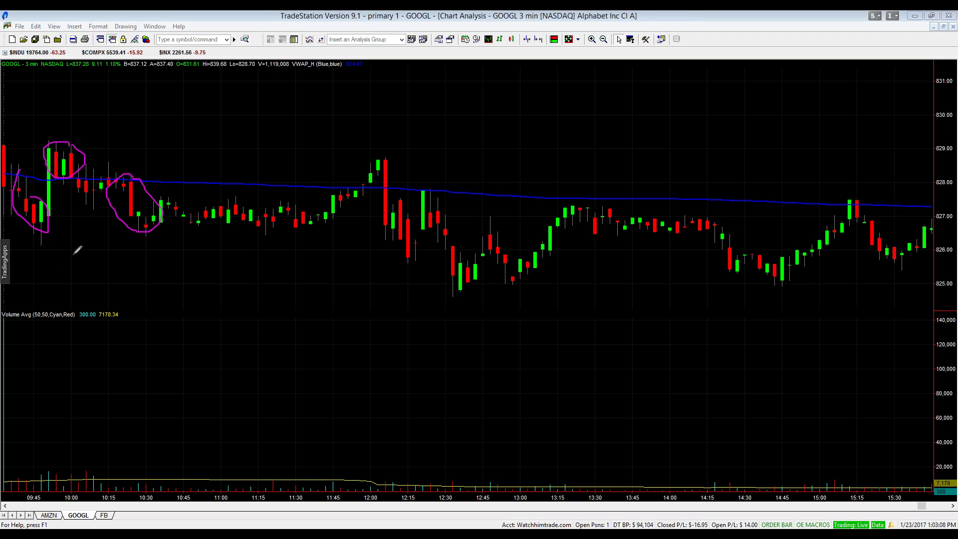
- Encircle the whole opening range of GOOGL up to about 10:35 and cross it out with a large X
left_click_drag(25, 170, 148, 125)
mouse_move(83, 233)
left_mouse_down()
mouse_move(168, 204)
mouse_move(30, 172)
mouse_move(100, 212)
mouse_move(135, 132)
left_mouse_up()
left_click_drag(242, 273, 248, 287)
left_click_drag(48, 276, 250, 56)
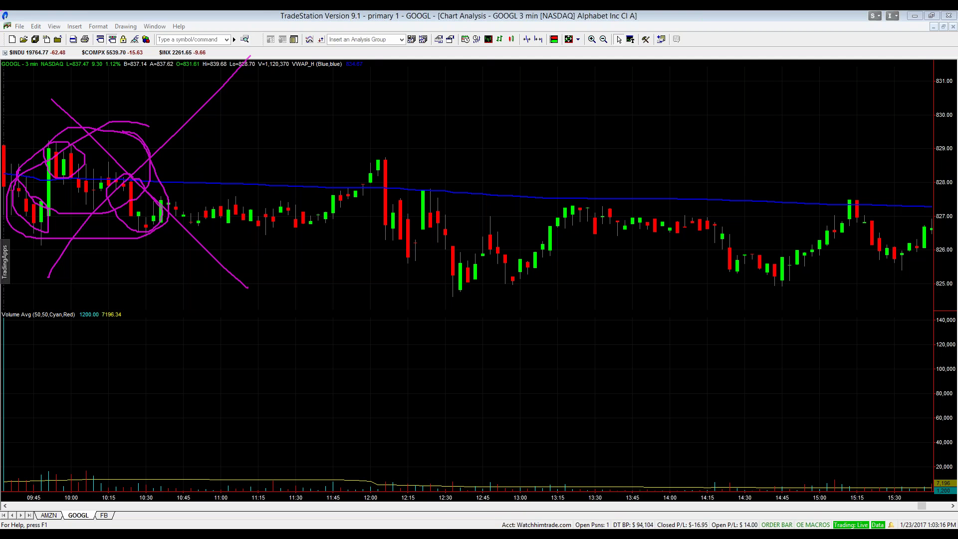
- Clear the GOOGL markings, load the TSLA symbol in the chart and zoom in on its 1/13 session
key("Escape")
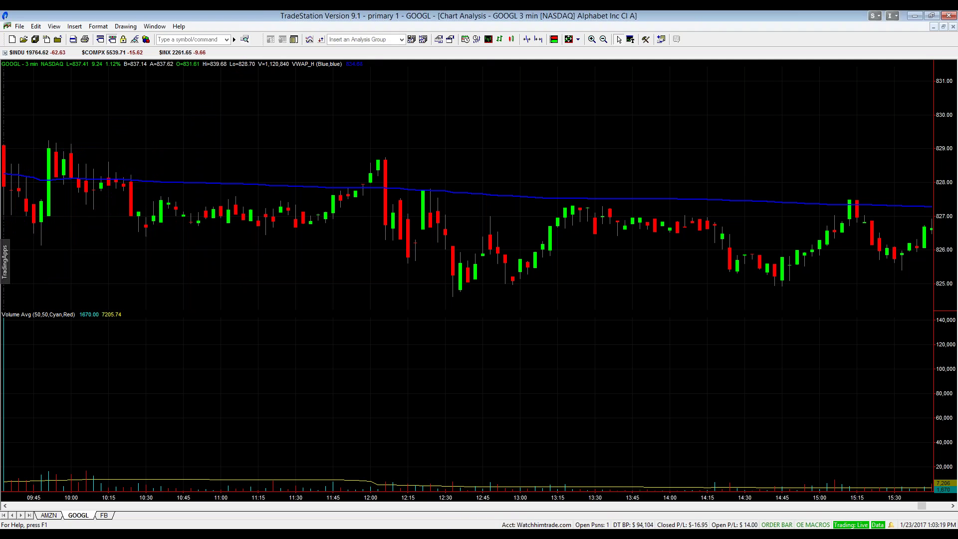
type("TSLA")
key("Return")
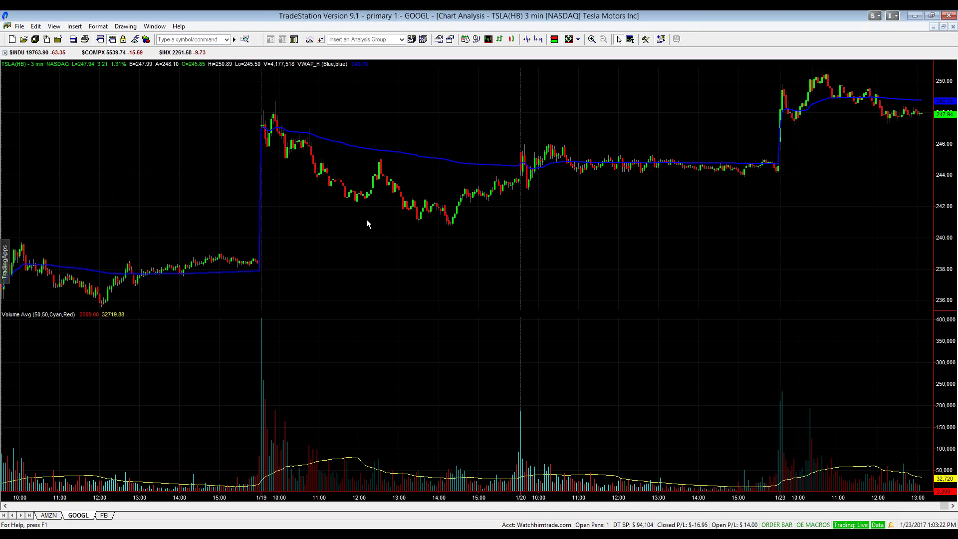
scroll(254, 256, "up", 5)
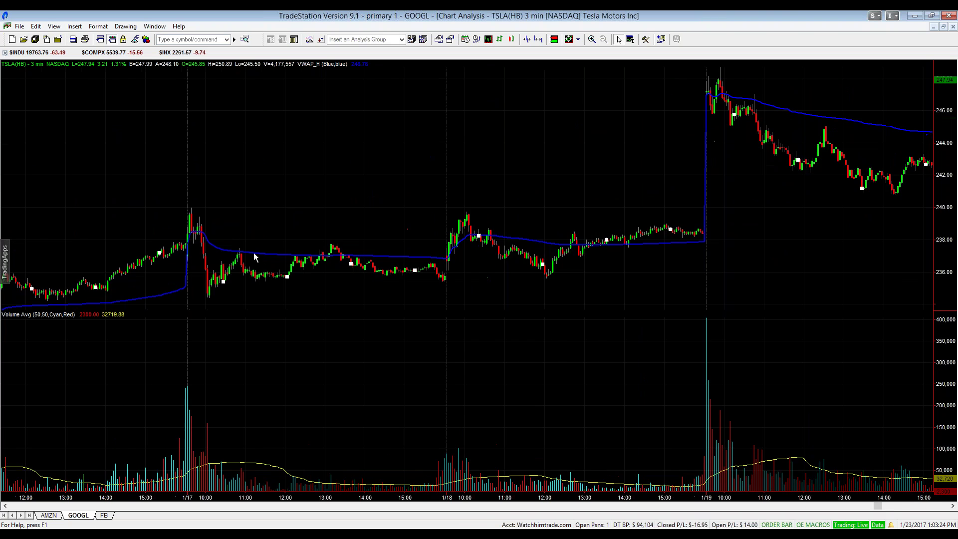
scroll(222, 280, "up", 4)
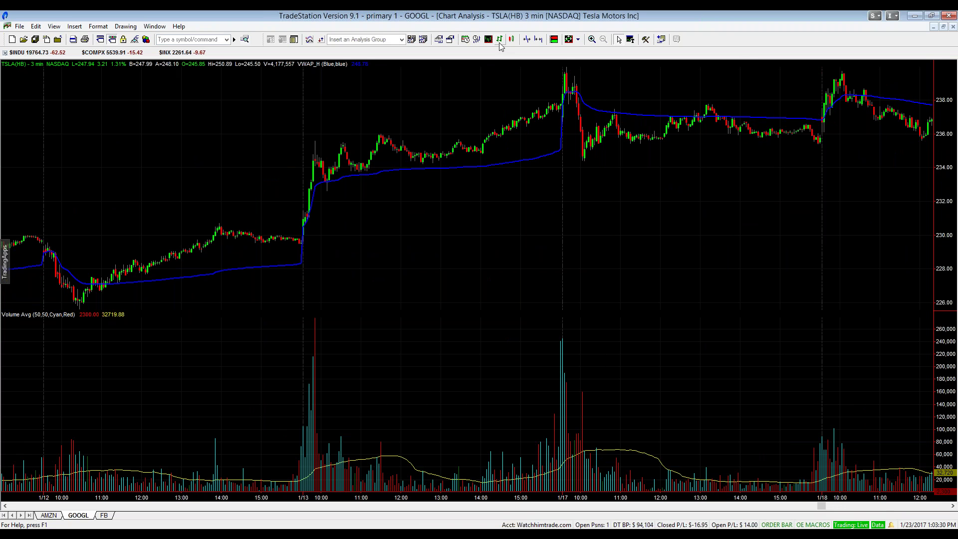
left_click(592, 39)
left_click_drag(306, 105, 561, 246)
left_click(618, 39)
left_click_drag(567, 136, 652, 128)
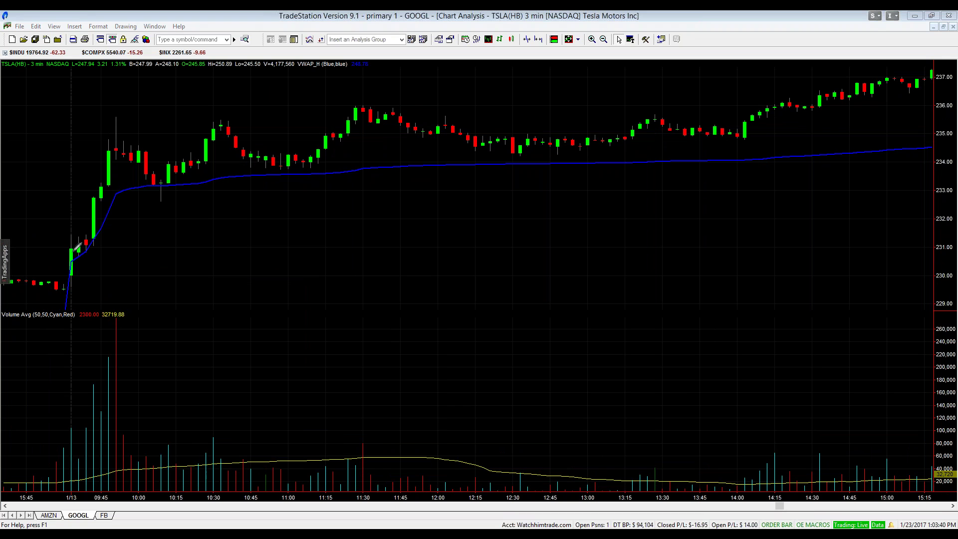
- Circle TSLA's opening candles and the pullback to VWAP near 10:10, mark the rise between them, and trace price from about 10:20 to 15:10
mouse_move(72, 259)
left_mouse_down()
mouse_move(97, 239)
mouse_move(68, 253)
mouse_move(96, 245)
mouse_move(78, 256)
left_mouse_up()
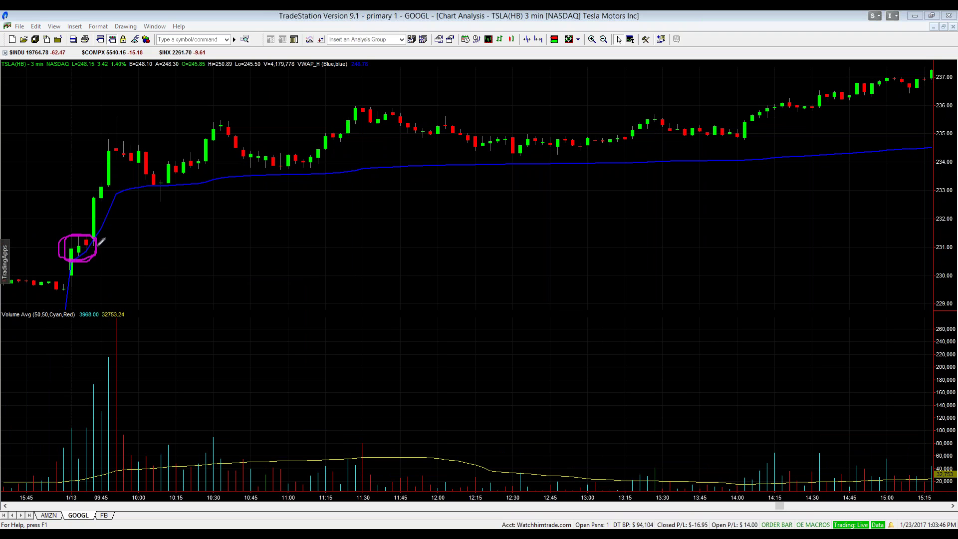
mouse_move(103, 220)
left_mouse_down()
mouse_move(124, 154)
mouse_move(131, 167)
left_mouse_up()
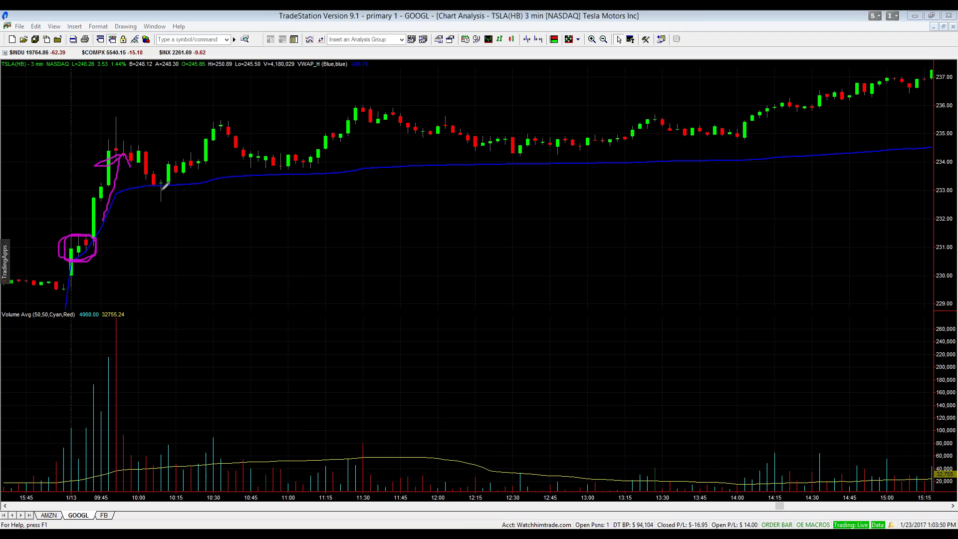
mouse_move(168, 191)
left_mouse_down()
mouse_move(171, 198)
mouse_move(171, 184)
mouse_move(150, 193)
mouse_move(175, 192)
mouse_move(165, 185)
left_mouse_up()
mouse_move(188, 188)
left_mouse_down()
mouse_move(231, 142)
mouse_move(288, 170)
mouse_move(371, 111)
mouse_move(485, 145)
mouse_move(591, 152)
mouse_move(704, 126)
mouse_move(750, 137)
mouse_move(916, 72)
left_mouse_up()
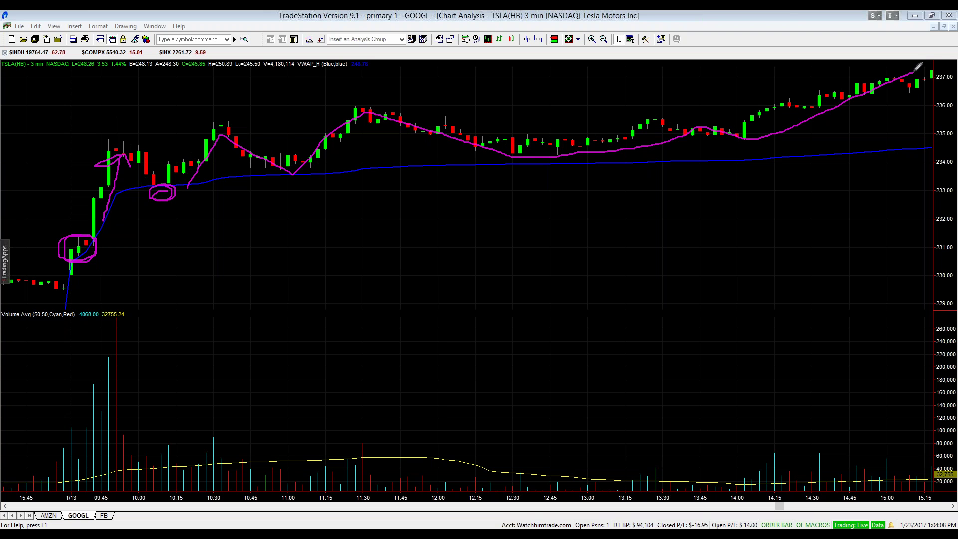
- Mark TSLA's flat range above VWAP from about 12:00 to 13:50 and the rise of VWAP and price after 14:00, clearing all markings at the end
left_click_drag(431, 169, 719, 163)
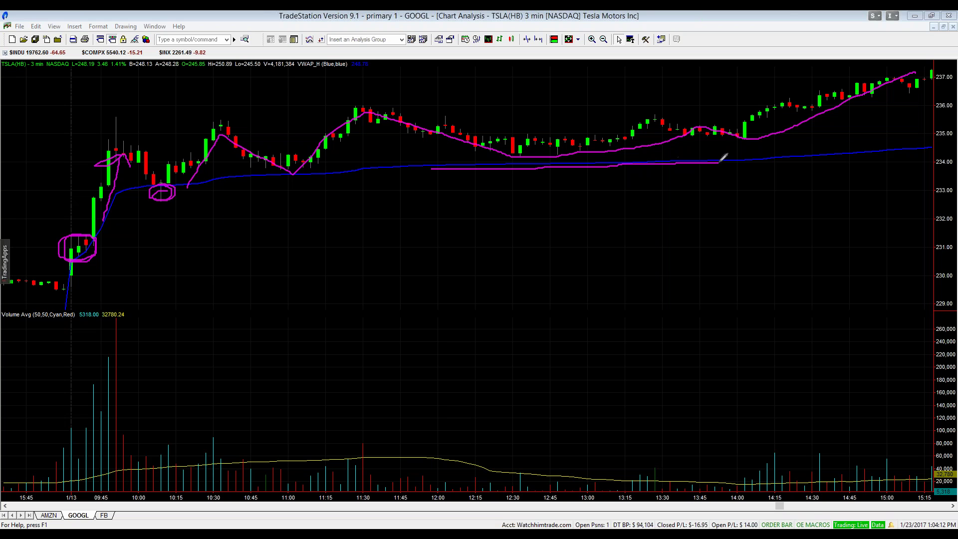
left_click_drag(429, 126, 706, 127)
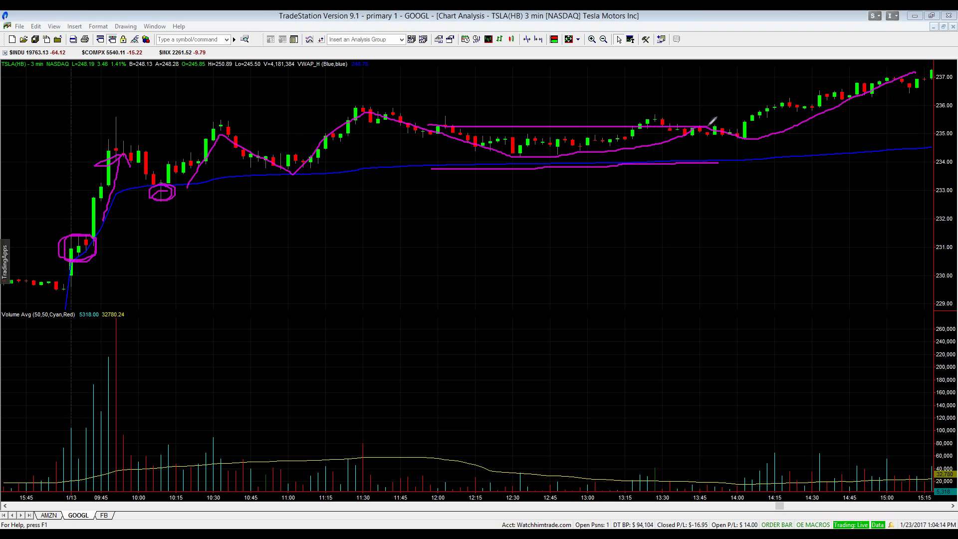
left_click_drag(749, 164, 843, 153)
left_click_drag(771, 131, 919, 71)
left_click_drag(924, 71, 917, 91)
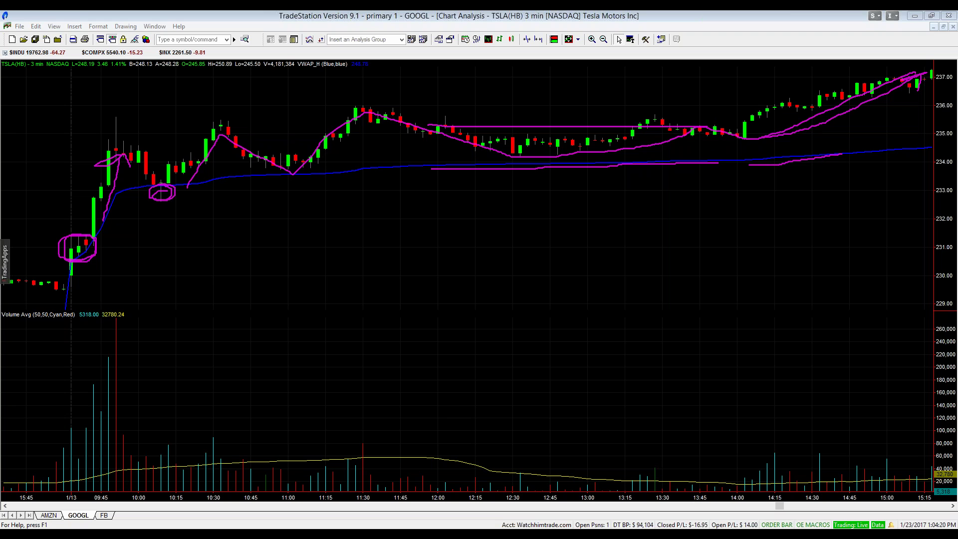
key("Escape")
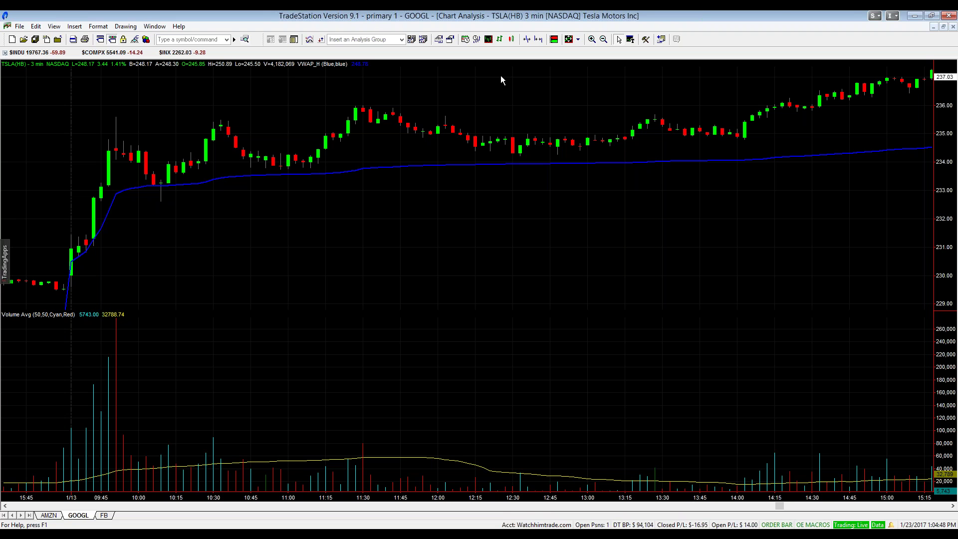
- Load the GOOGL symbol in the chart and zoom in on its 1/23 session
type("googl")
key("Return")
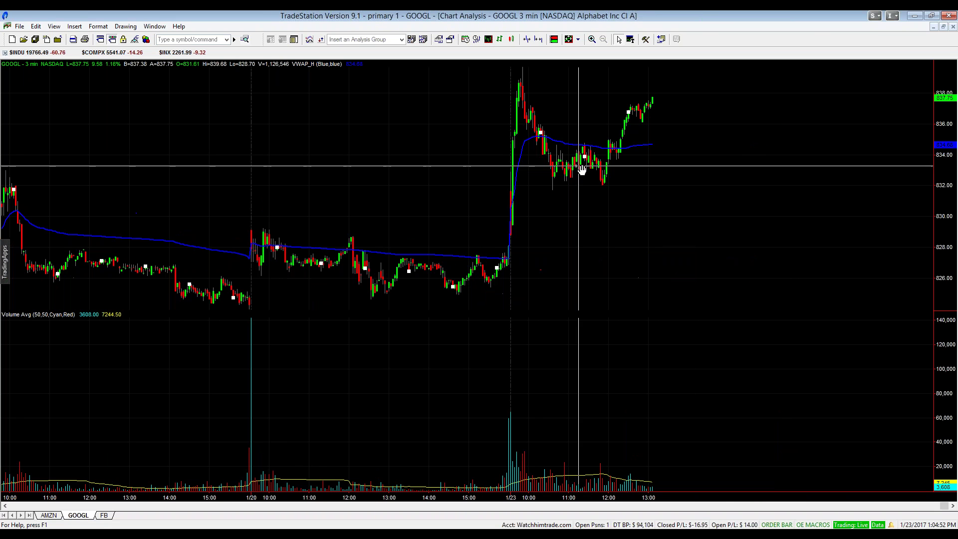
left_click(592, 39)
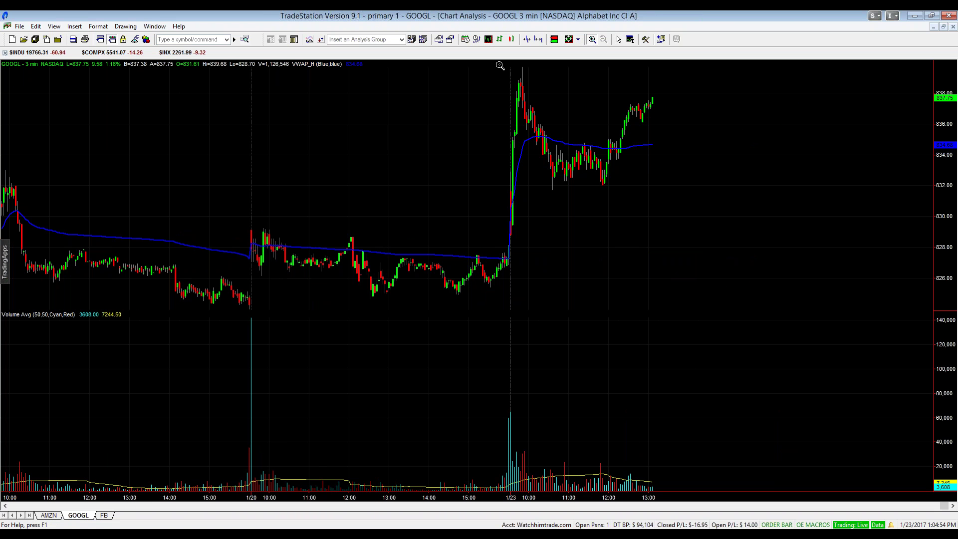
left_click_drag(499, 66, 733, 264)
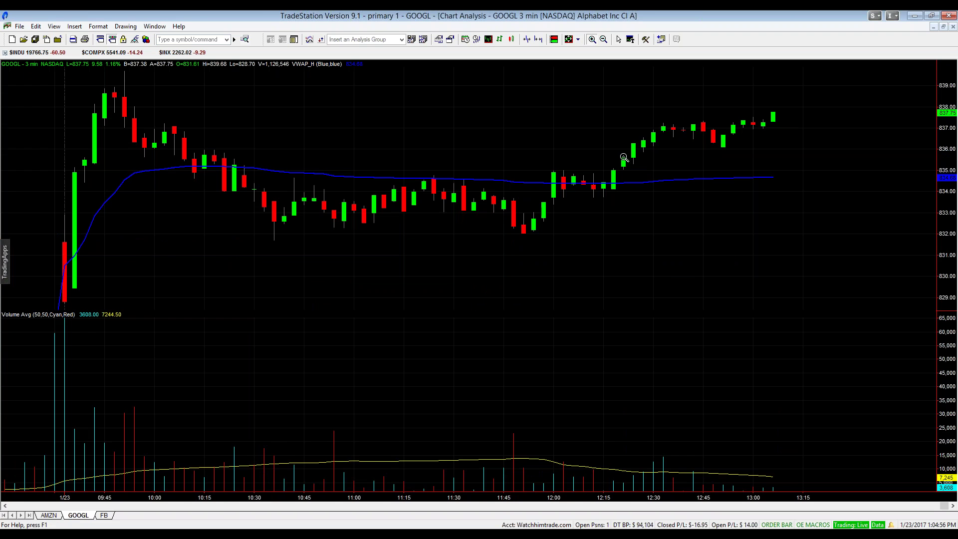
left_click(618, 39)
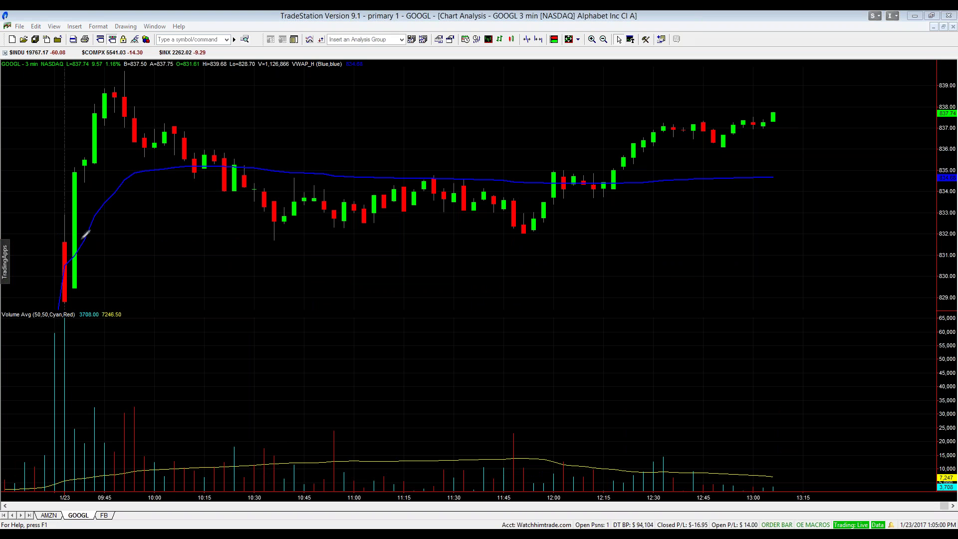
- Mark GOOGL's opening rise, the circled VWAP test near 10:20 and the drop after it, and bound the sideways range below VWAP with two lines
mouse_move(70, 284)
left_mouse_down()
mouse_move(106, 158)
mouse_move(111, 171)
left_mouse_up()
mouse_move(188, 170)
left_mouse_down()
mouse_move(237, 172)
mouse_move(231, 150)
mouse_move(199, 167)
mouse_move(204, 182)
mouse_move(250, 188)
left_mouse_up()
mouse_move(291, 234)
left_mouse_down()
mouse_move(271, 238)
mouse_move(292, 238)
mouse_move(292, 217)
left_mouse_up()
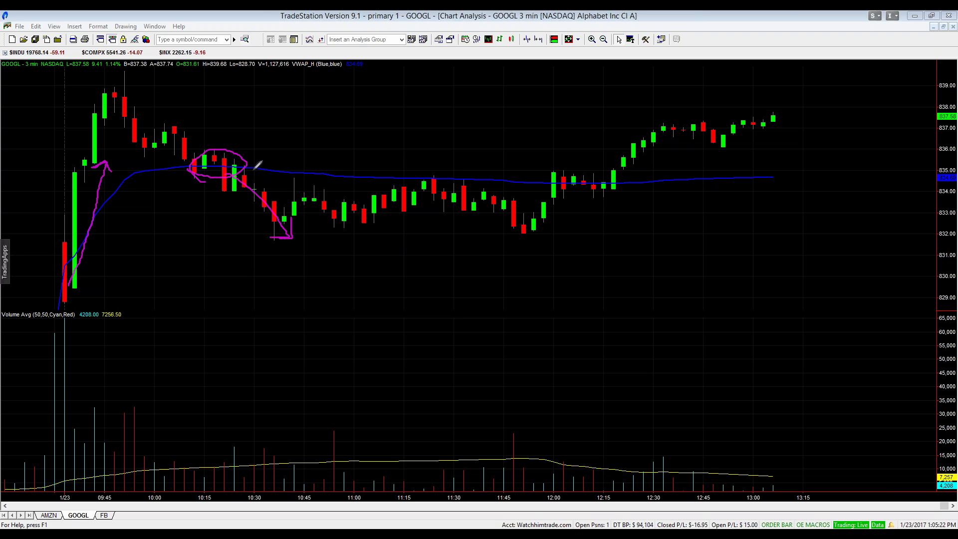
left_click_drag(256, 170, 433, 176)
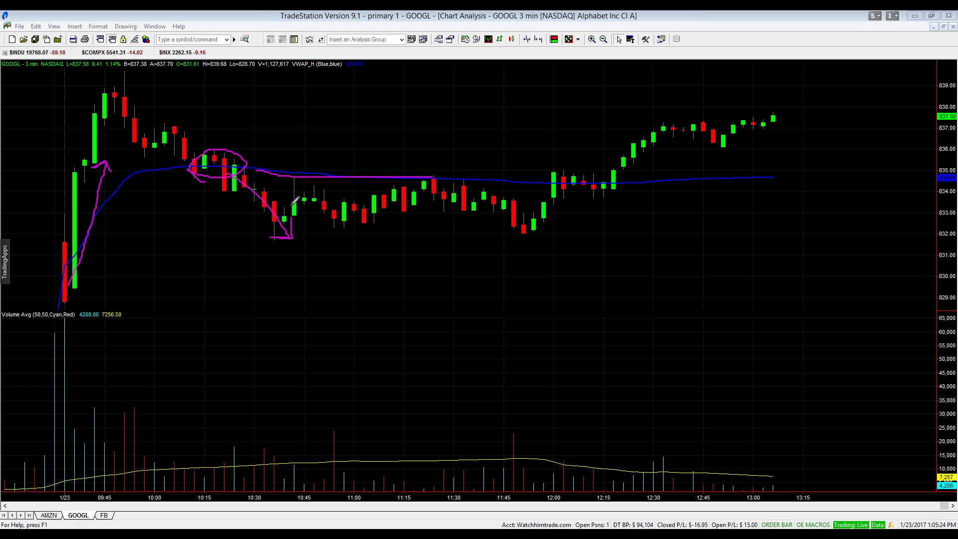
left_click_drag(268, 224, 519, 225)
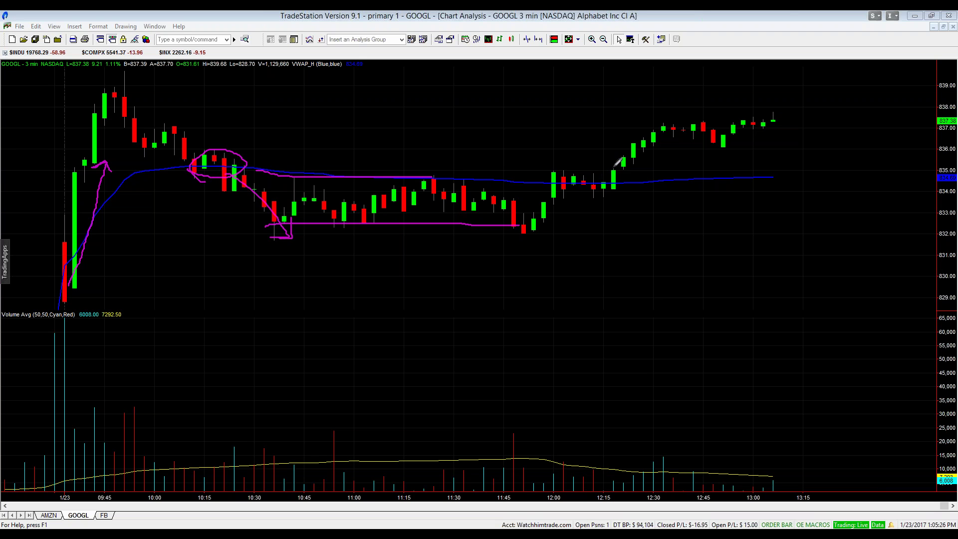
- Circle GOOGL's 12:00 to 12:20 consolidation at VWAP, mark the rises after it, and box the area above VWAP near 13:00, clearing the markings
mouse_move(622, 163)
left_mouse_down()
mouse_move(544, 177)
mouse_move(616, 191)
mouse_move(618, 166)
mouse_move(661, 144)
mouse_move(653, 144)
mouse_move(691, 184)
mouse_move(788, 174)
left_mouse_up()
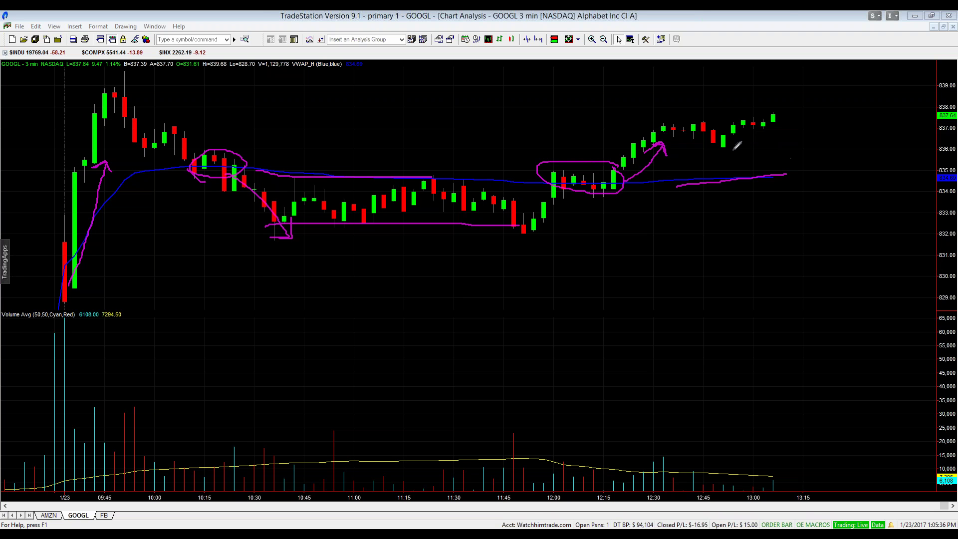
mouse_move(733, 149)
left_mouse_down()
mouse_move(807, 114)
mouse_move(790, 113)
mouse_move(811, 129)
left_mouse_up()
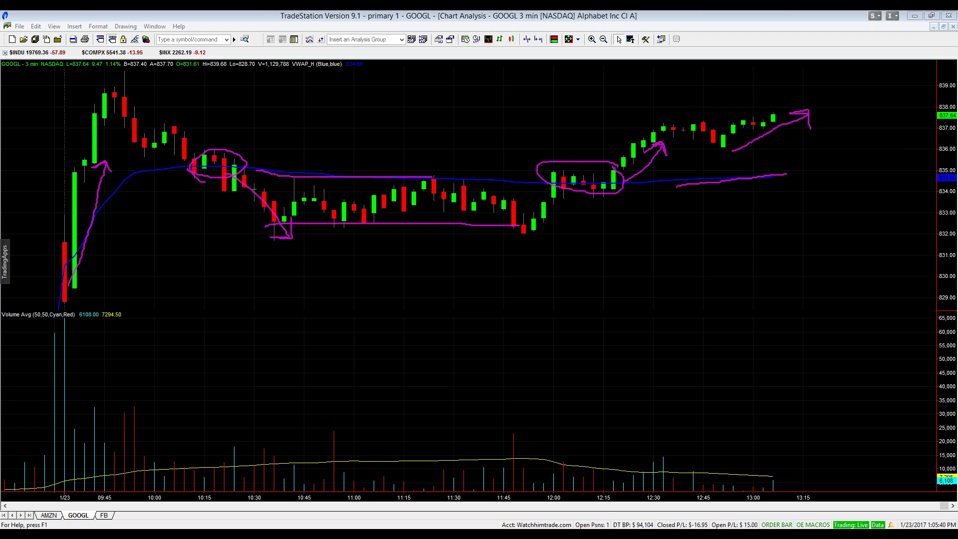
key("Escape")
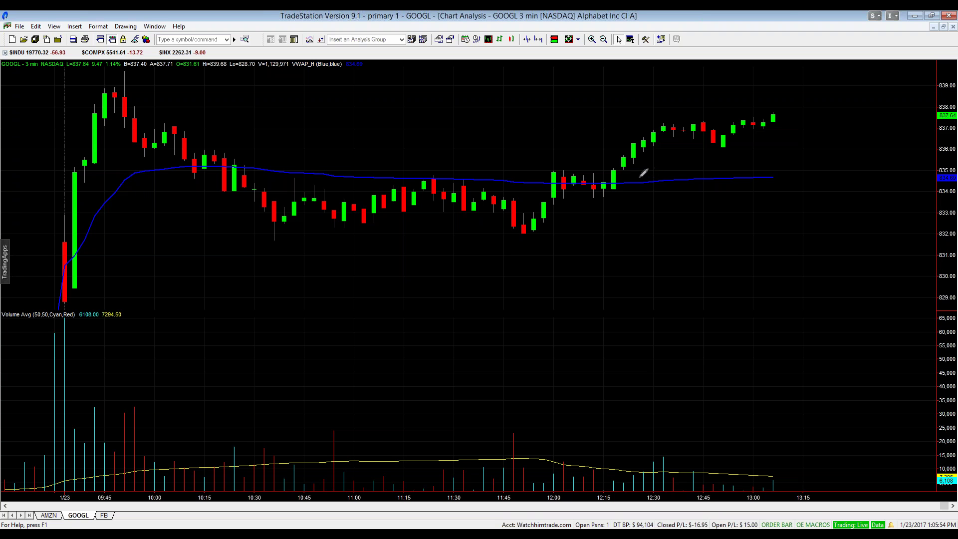
mouse_move(710, 174)
left_mouse_down()
mouse_move(721, 150)
mouse_move(743, 149)
mouse_move(732, 176)
mouse_move(711, 173)
left_mouse_up()
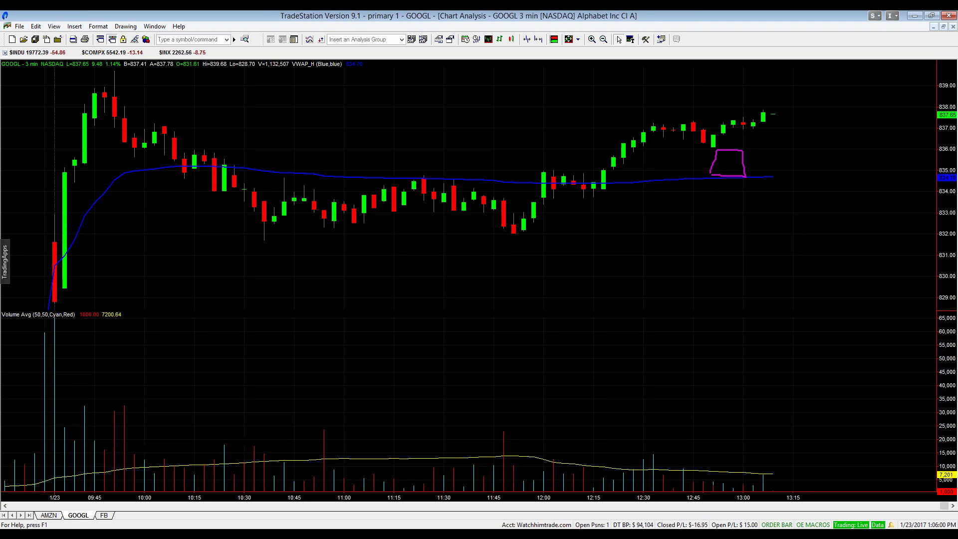
key("Escape")
- Load the NFLX symbol, zoom in on its 1/23 session and shift the chart to leave free space after 13:15
type("nflx")
key("Return")
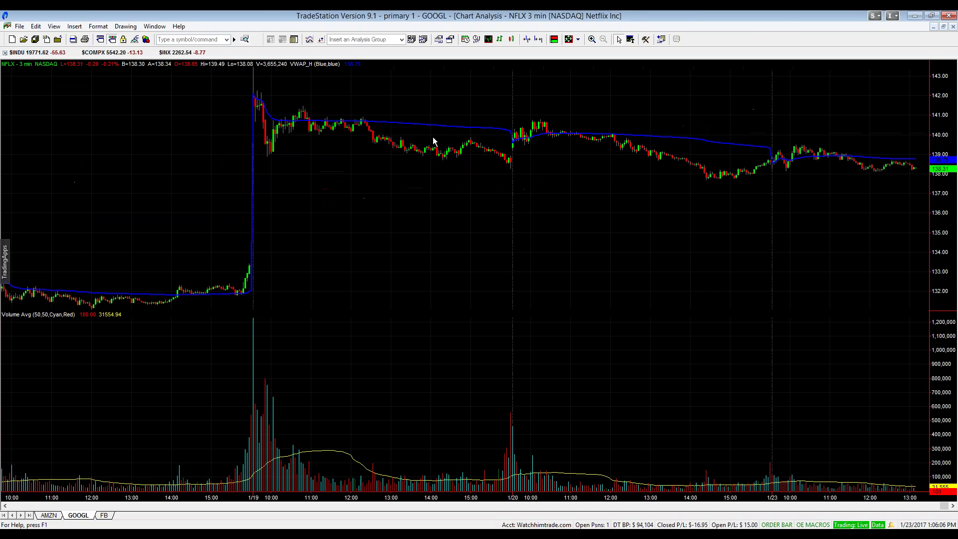
scroll(864, 171, "up", 3)
left_click(591, 39)
left_click_drag(548, 125, 741, 207)
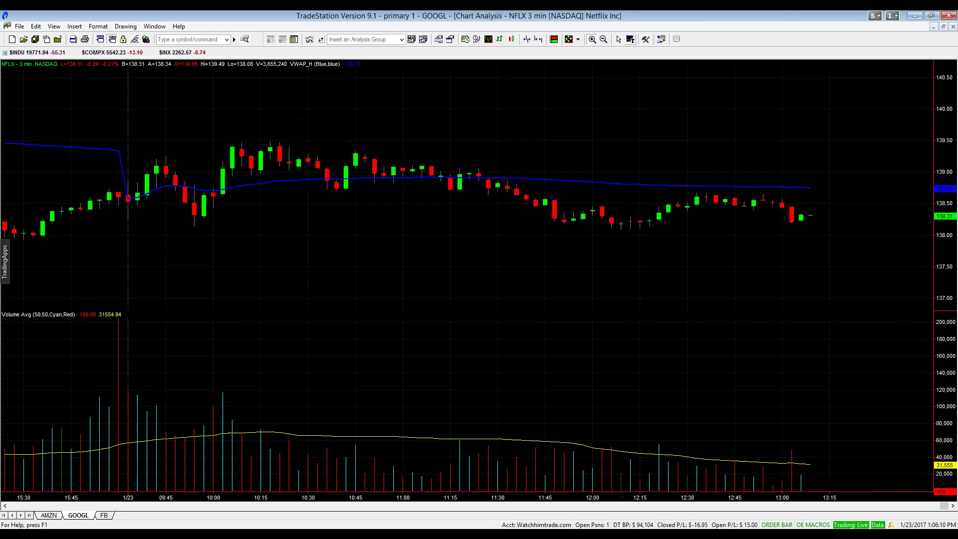
left_click(619, 39)
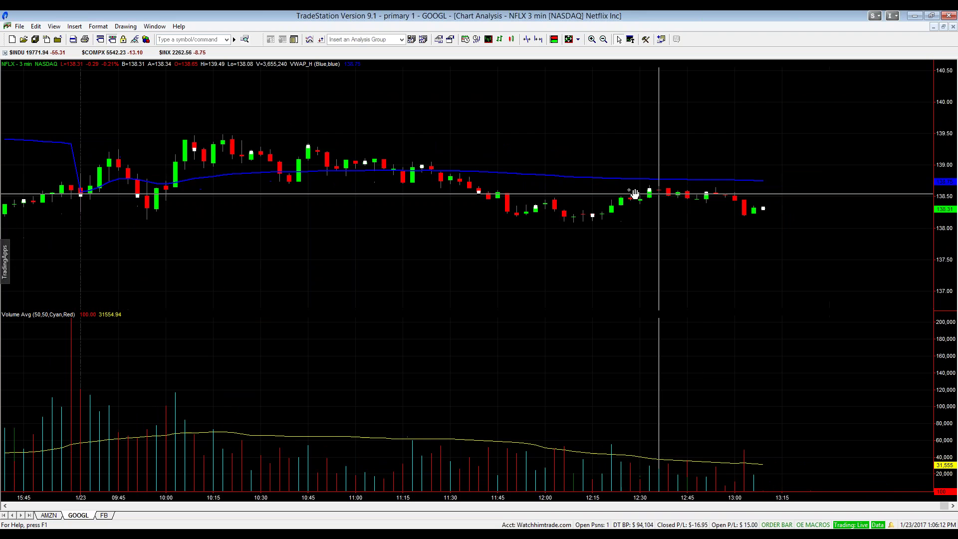
left_click_drag(697, 194, 421, 174)
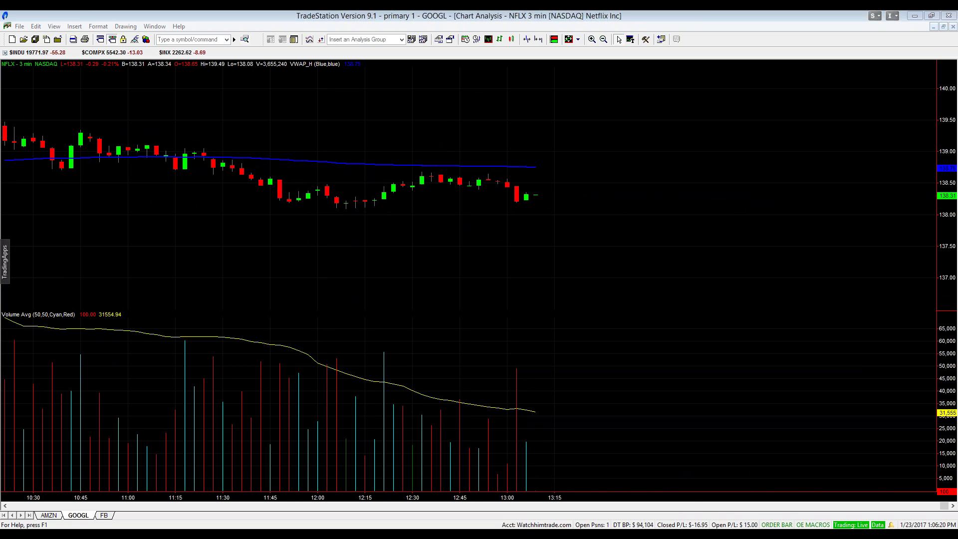
- Mark the NFLX highs just below VWAP between about 12:30 and 13:05, draw a projected downward arrow from the last candle, and clear the markings
mouse_move(401, 168)
left_mouse_down()
mouse_move(577, 163)
mouse_move(547, 170)
mouse_move(593, 179)
left_mouse_up()
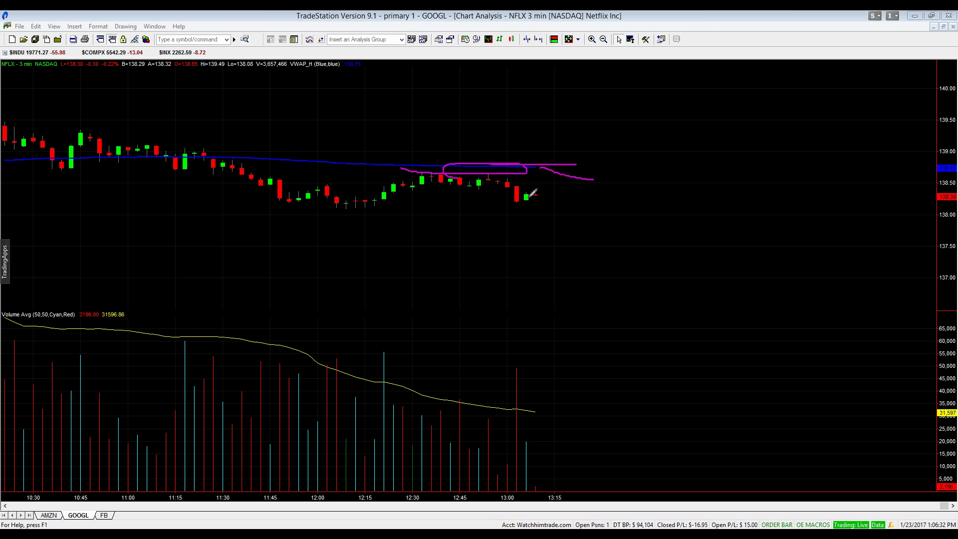
mouse_move(541, 191)
left_mouse_down()
mouse_move(636, 210)
mouse_move(623, 205)
left_mouse_up()
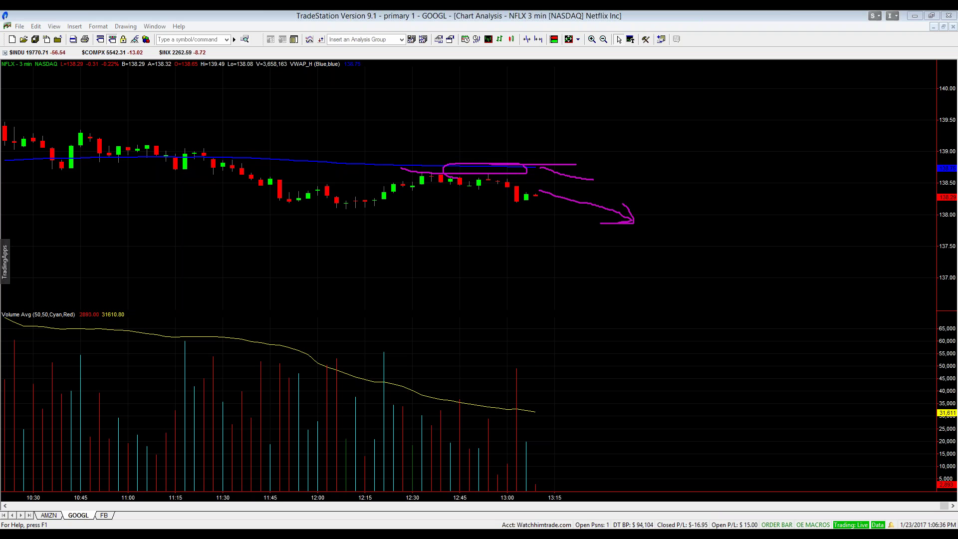
key("Escape")
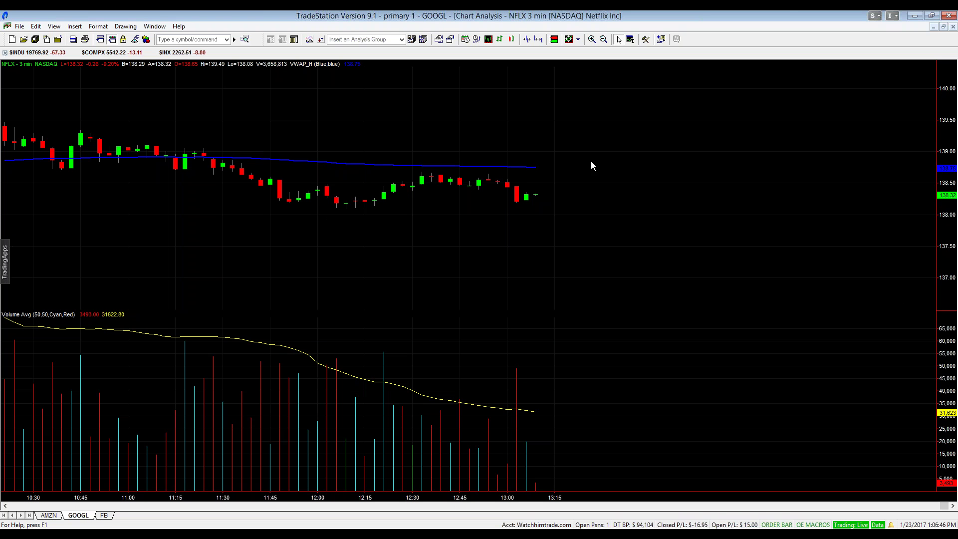
- Find the VWAP_H indicator among the analysis techniques available for the chart and close the dialog without inserting it
right_click(612, 145)
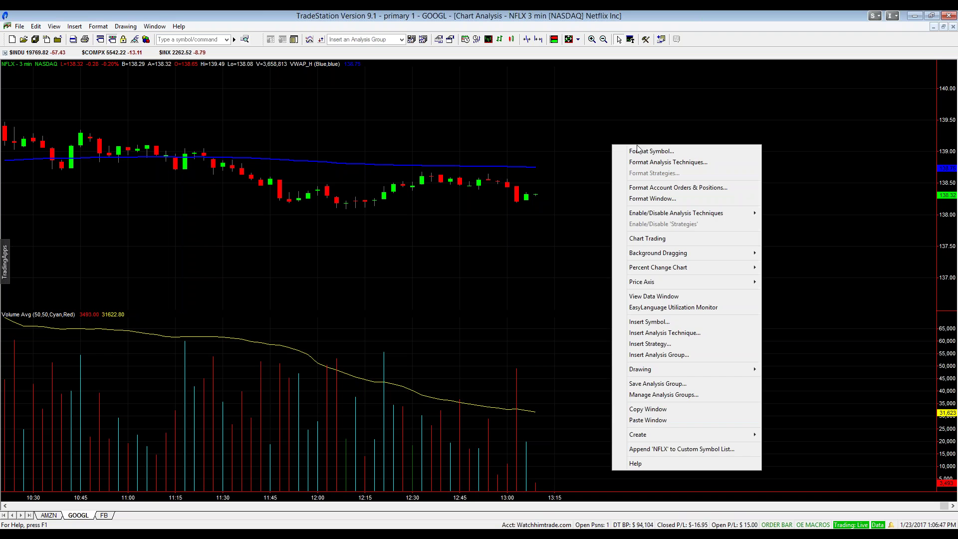
left_click(669, 333)
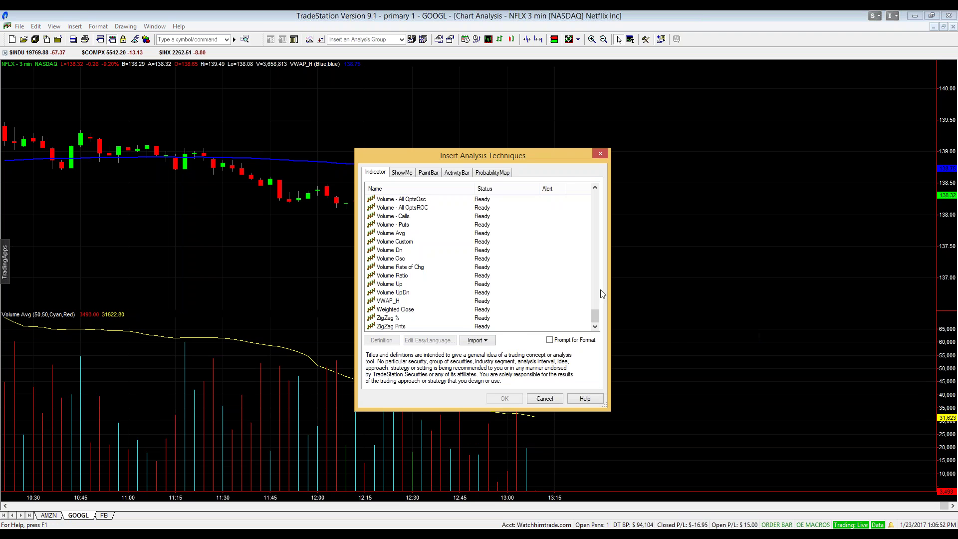
left_click(389, 302)
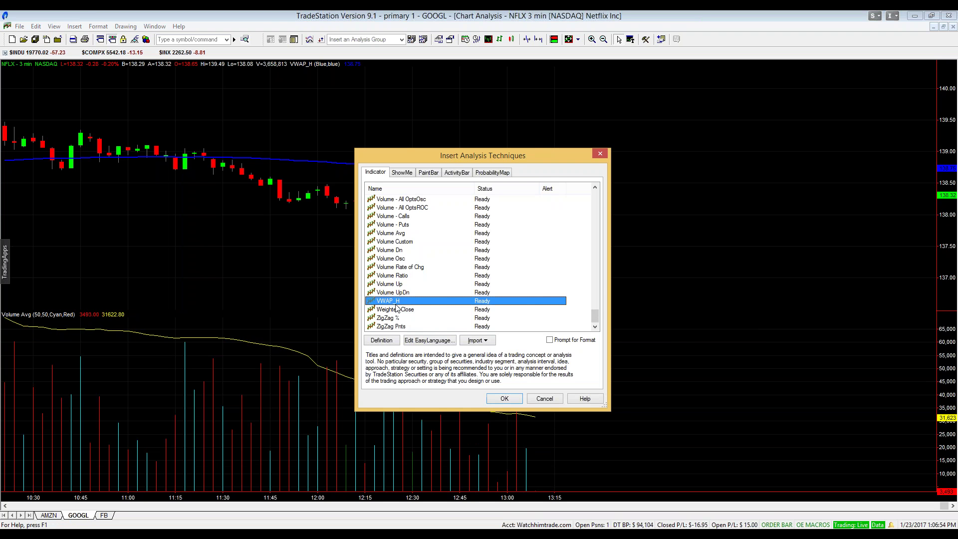
left_click(599, 154)
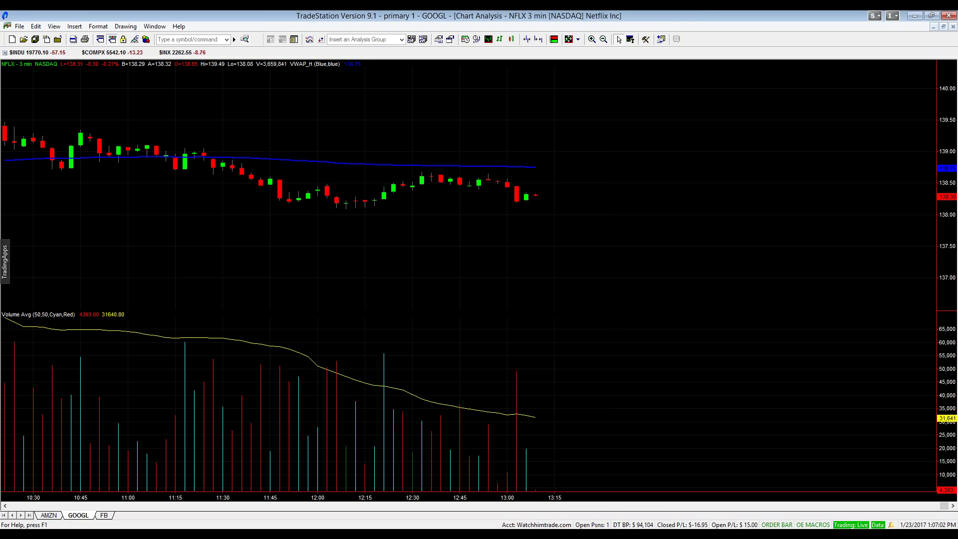